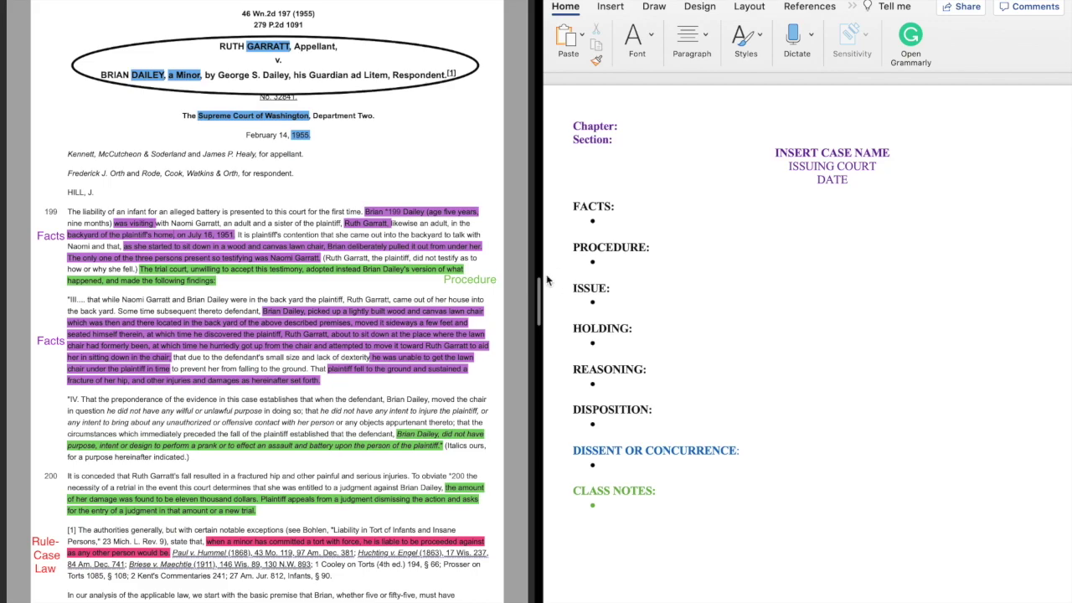
- Enlarge the case opinion pane and scroll through it to read the case
left_click_drag(538, 289, 768, 309)
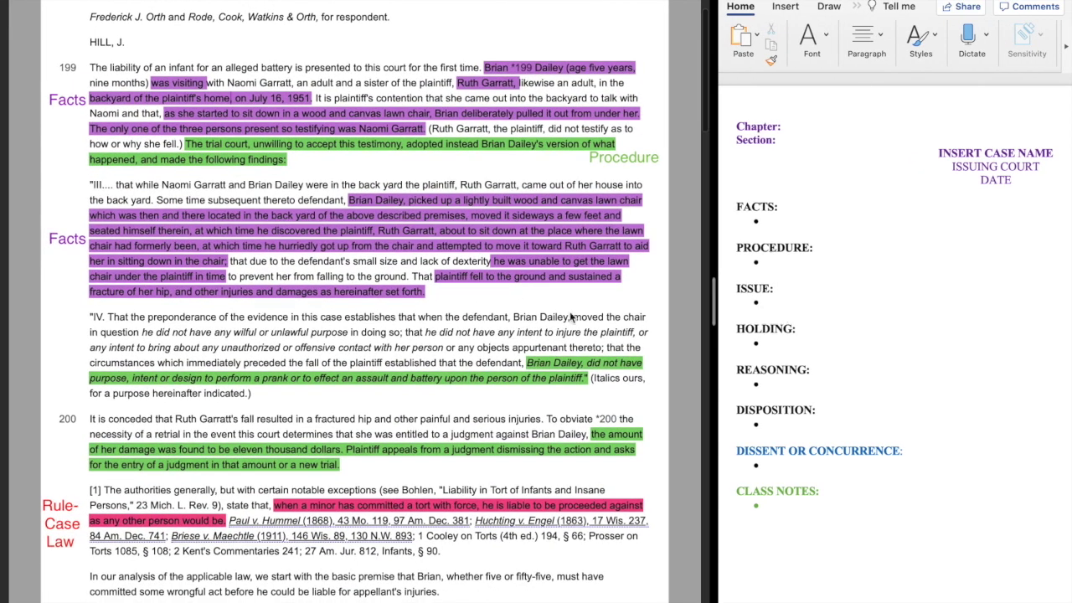
scroll(466, 310, "up", 5)
scroll(465, 309, "down", 15)
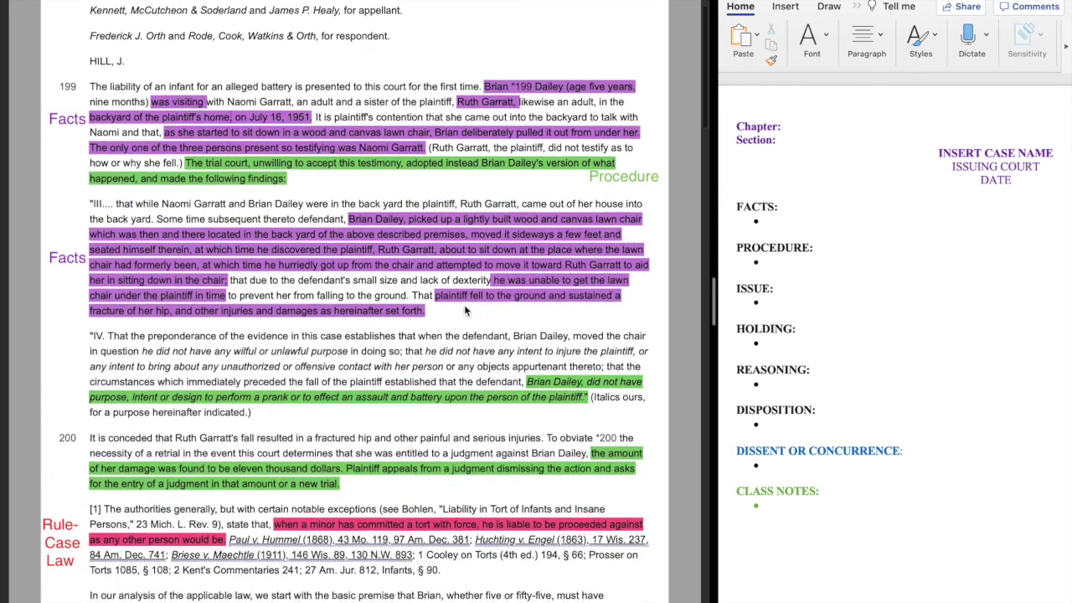
scroll(466, 310, "down", 12)
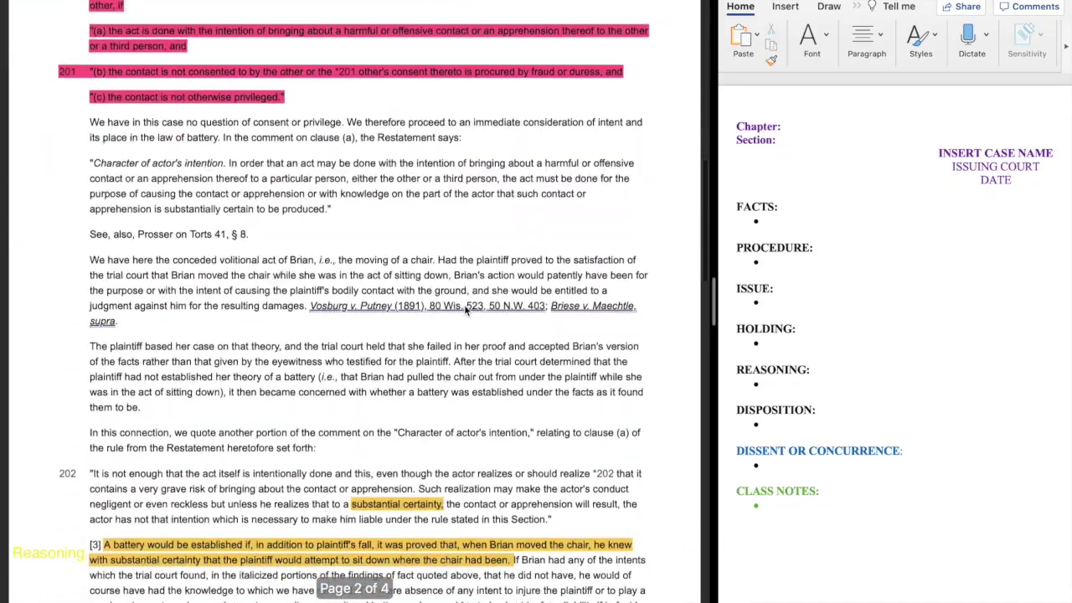
scroll(465, 310, "down", 15)
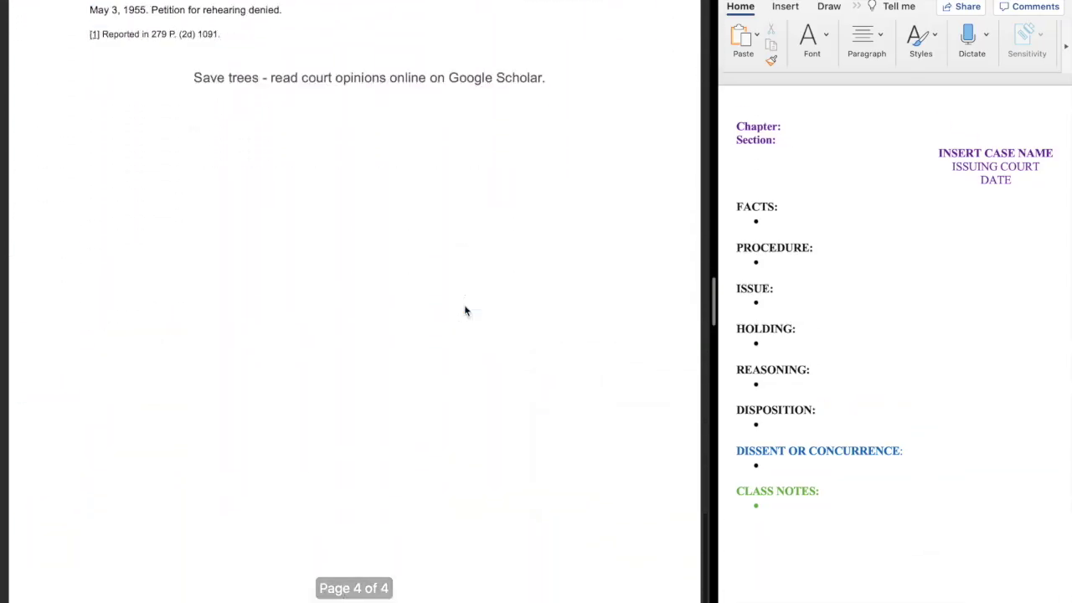
scroll(465, 311, "up", 20)
scroll(466, 310, "up", 15)
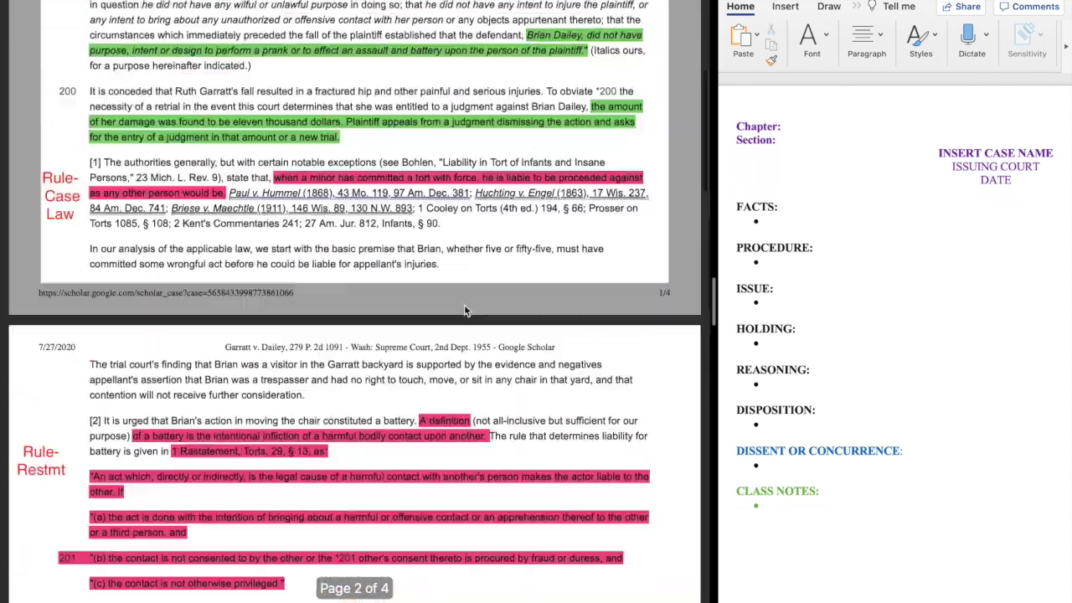
scroll(465, 309, "down", 1)
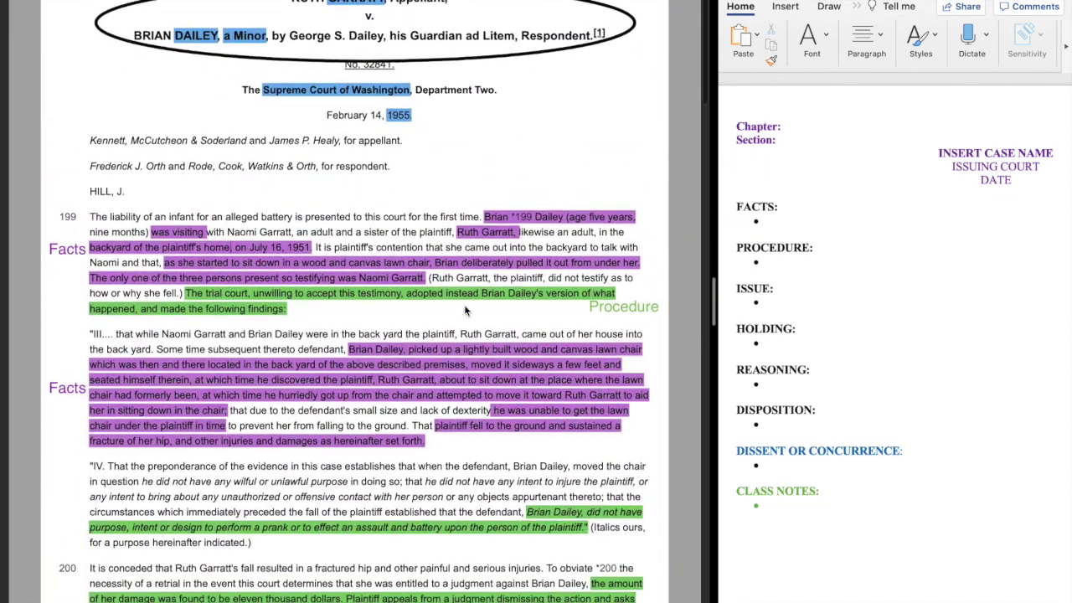
scroll(464, 304, "up", 2)
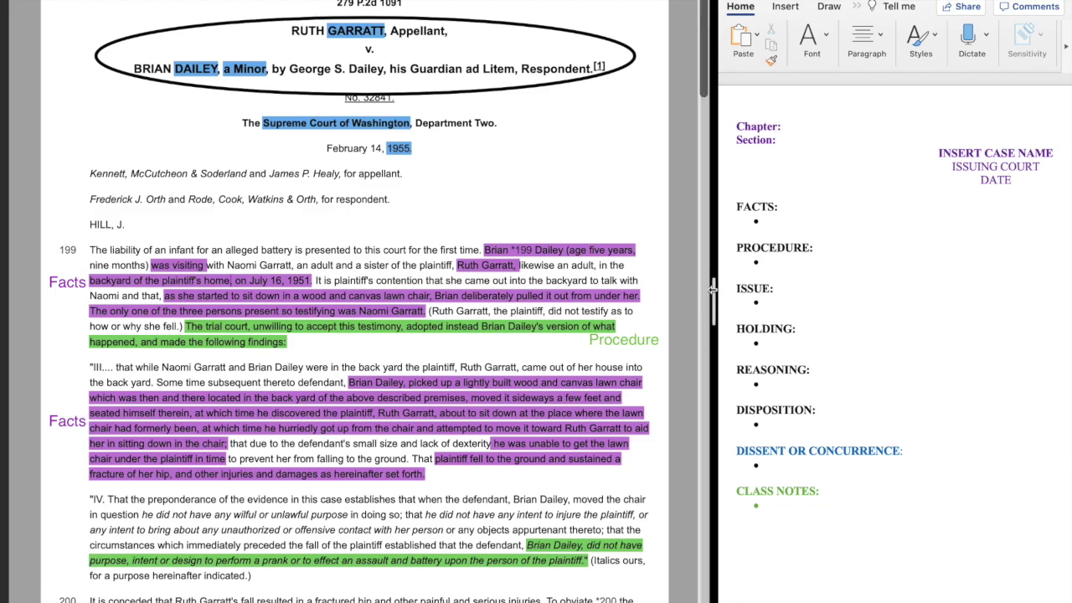
- Give the case brief more room beside the opinion and scroll back to its header
left_click_drag(711, 302, 635, 306)
scroll(470, 309, "up", 3)
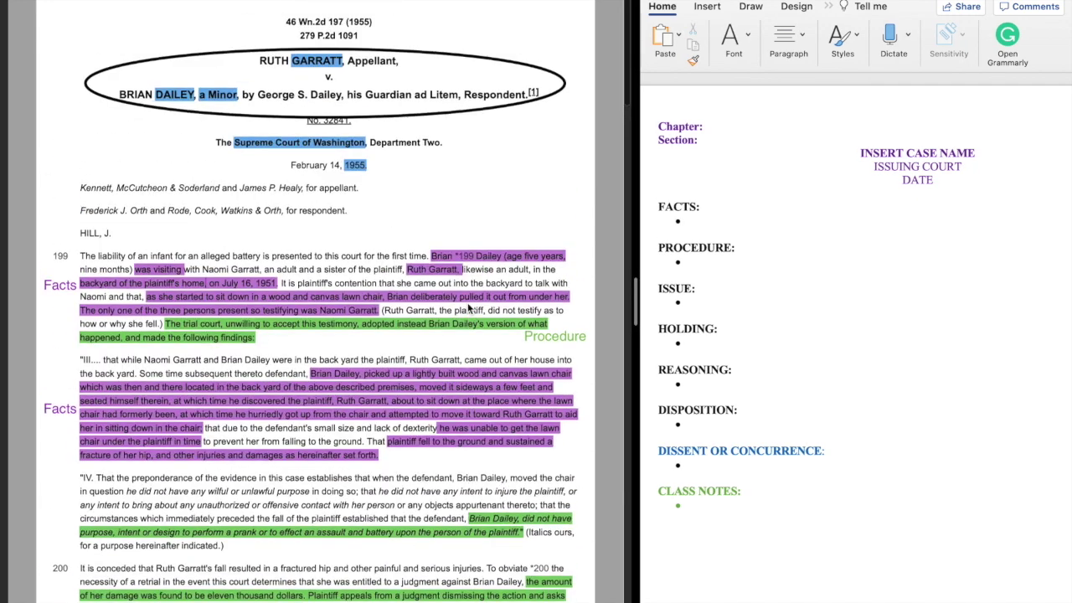
scroll(469, 309, "down", 2)
scroll(468, 309, "down", 2)
scroll(468, 309, "up", 3)
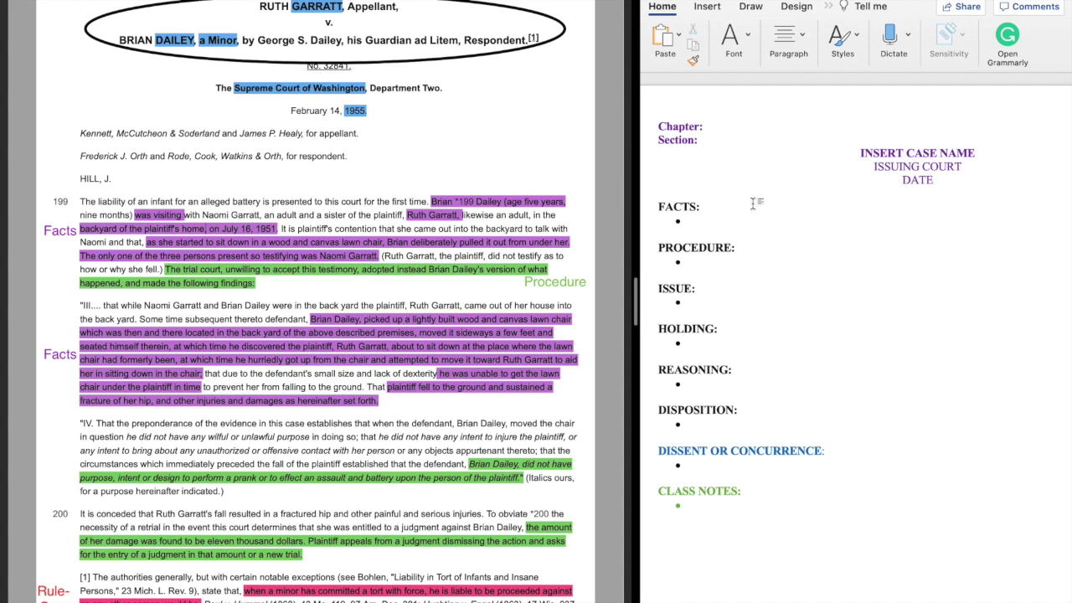
scroll(557, 98, "up", 1)
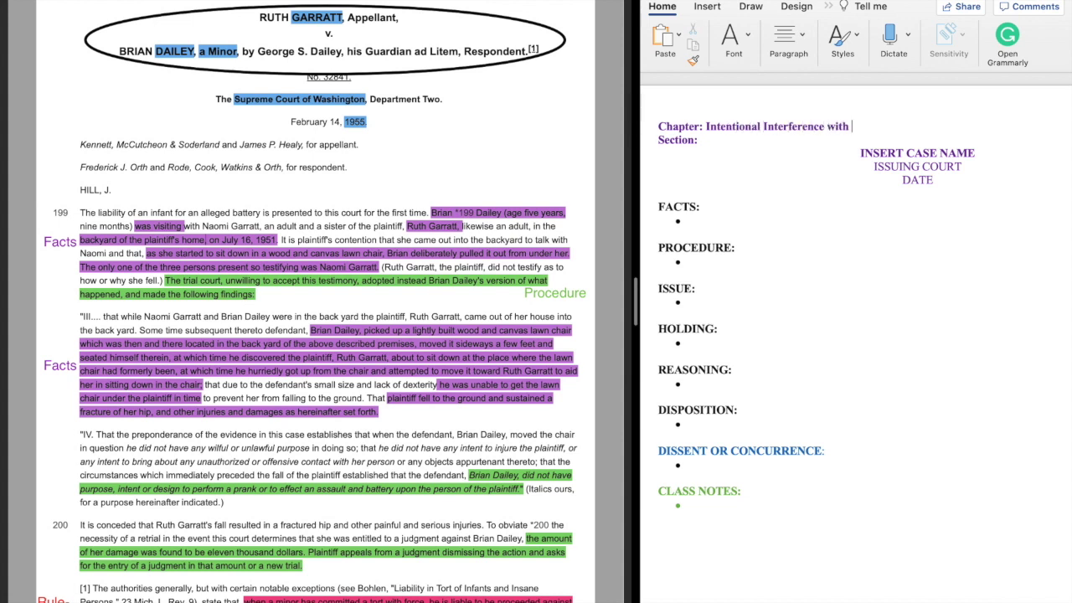
- Complete the headings as 'Chapter 2: Intentional Interference with Person or Property' and 'Section 1: Intent', then widen the brief
type("erson or Property")
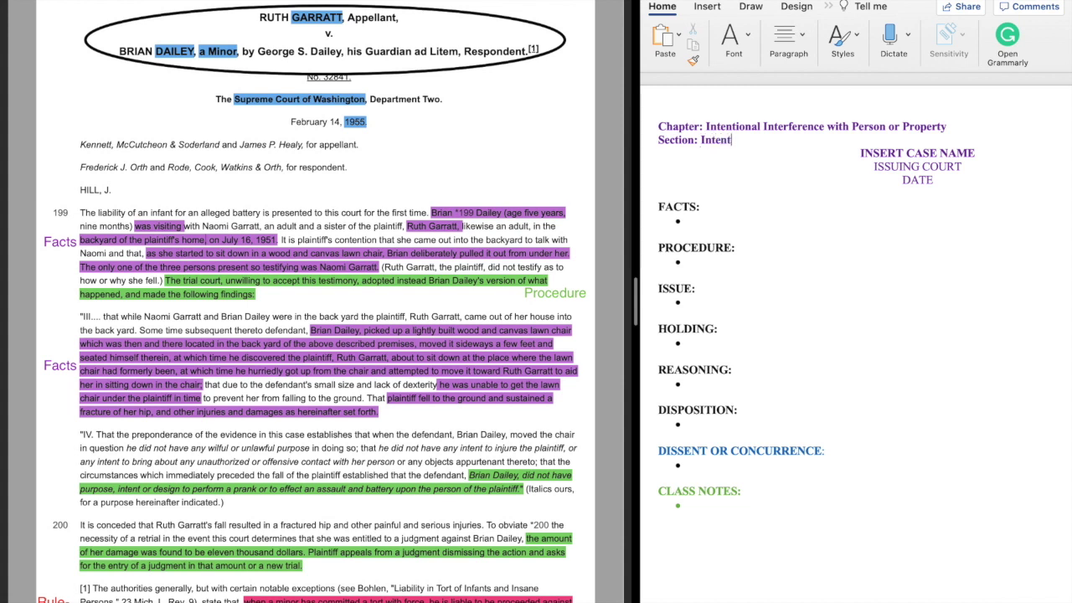
type(" 2")
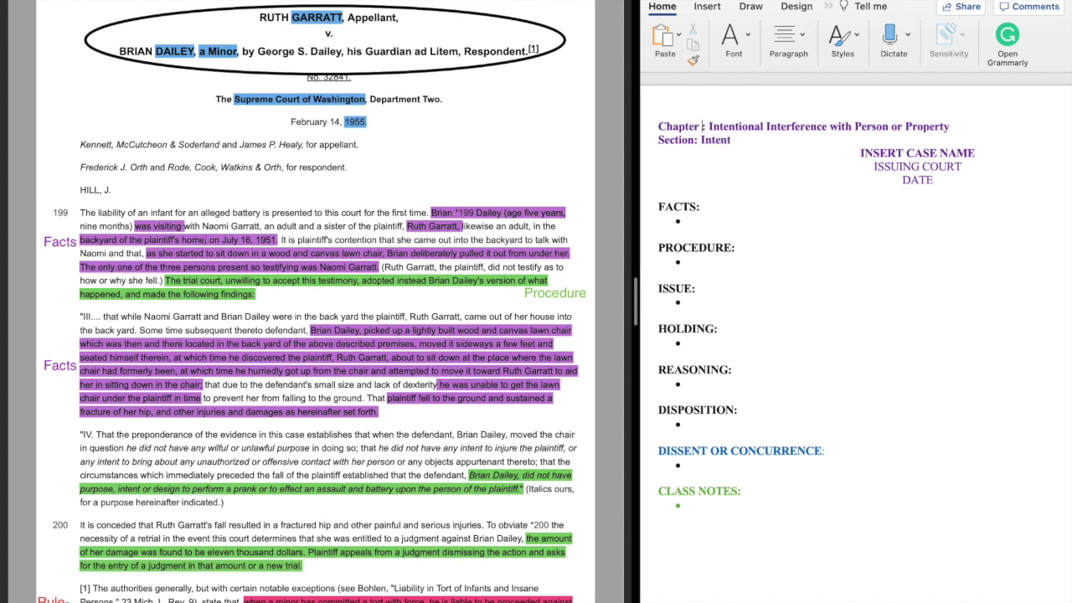
left_click(694, 140)
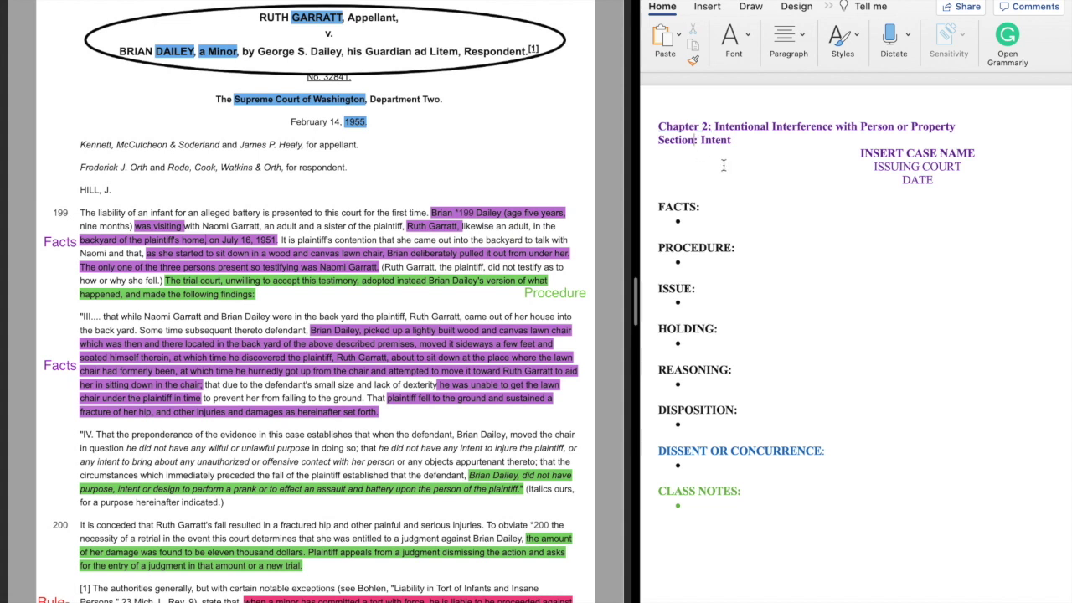
type("1")
left_click(778, 156)
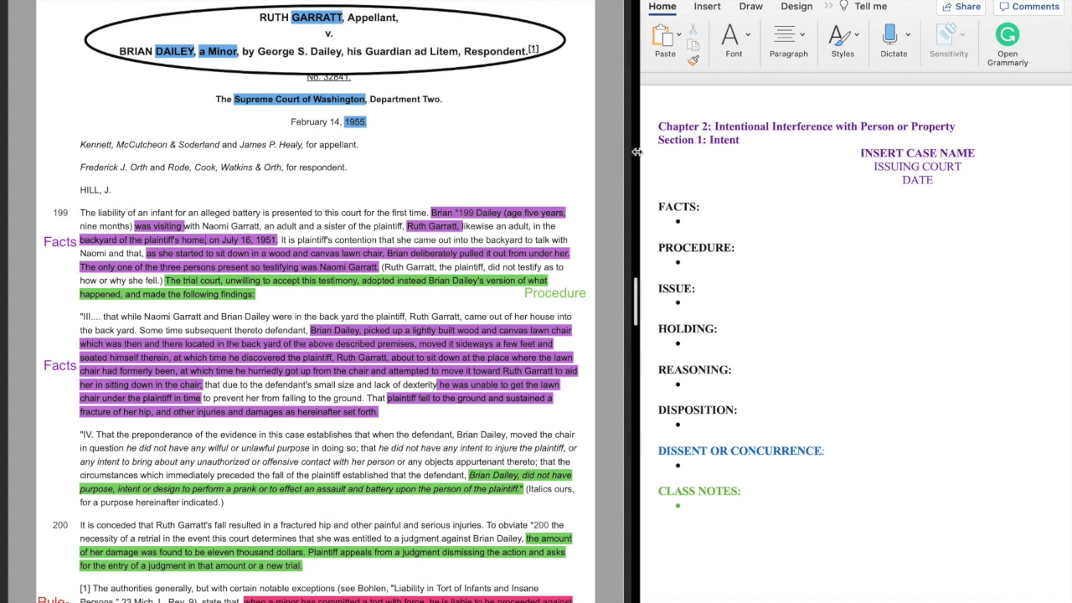
left_click_drag(637, 152, 582, 165)
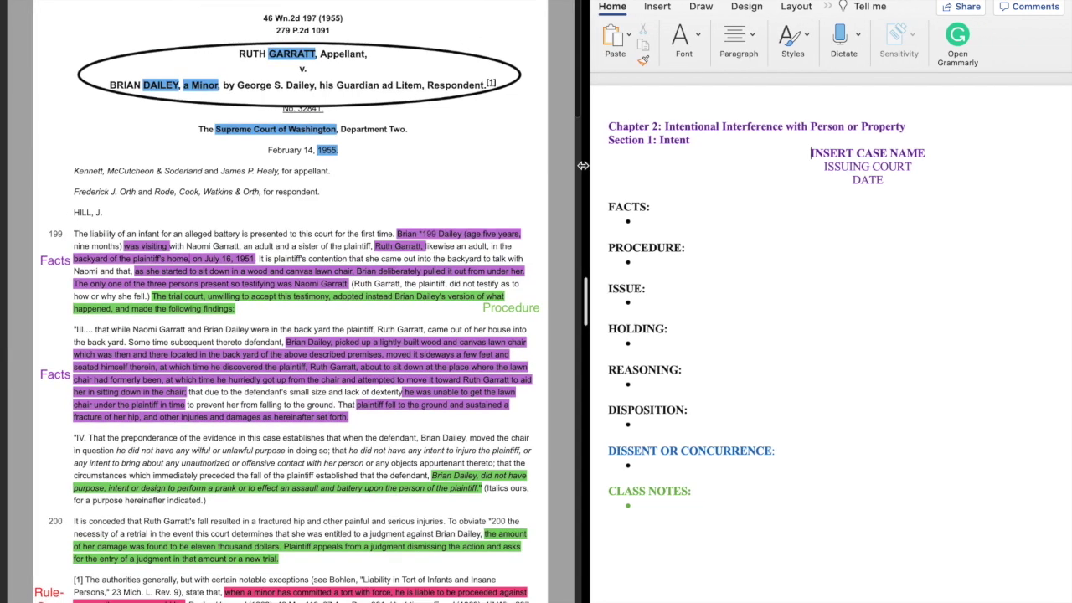
- Replace the case name and court placeholders with 'GaRRATT V. DAILEY' and 'Supreme Court of Washington'
triple_click(808, 159)
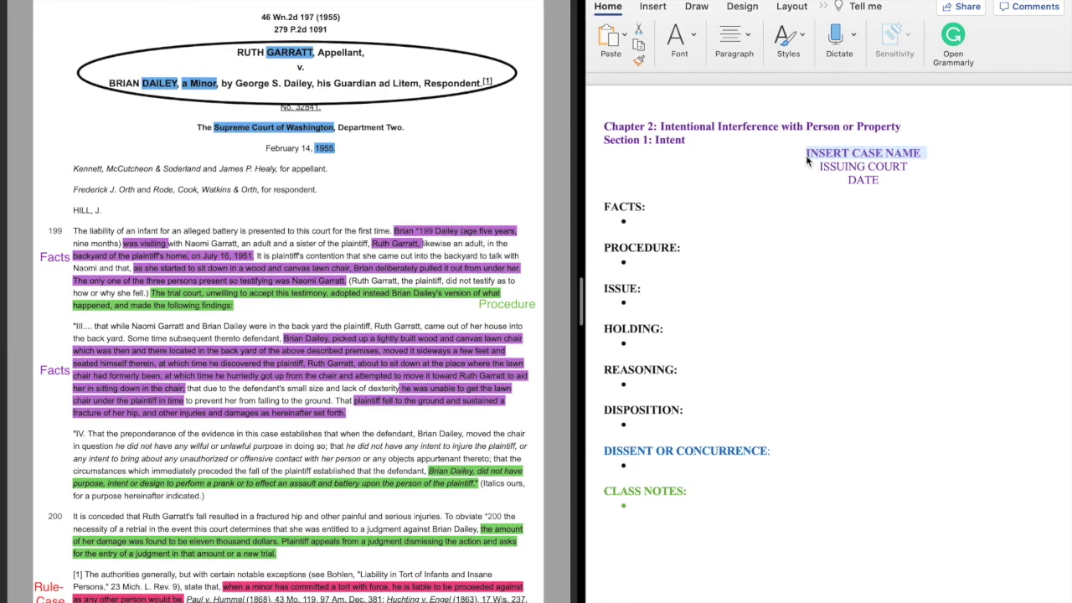
type("G")
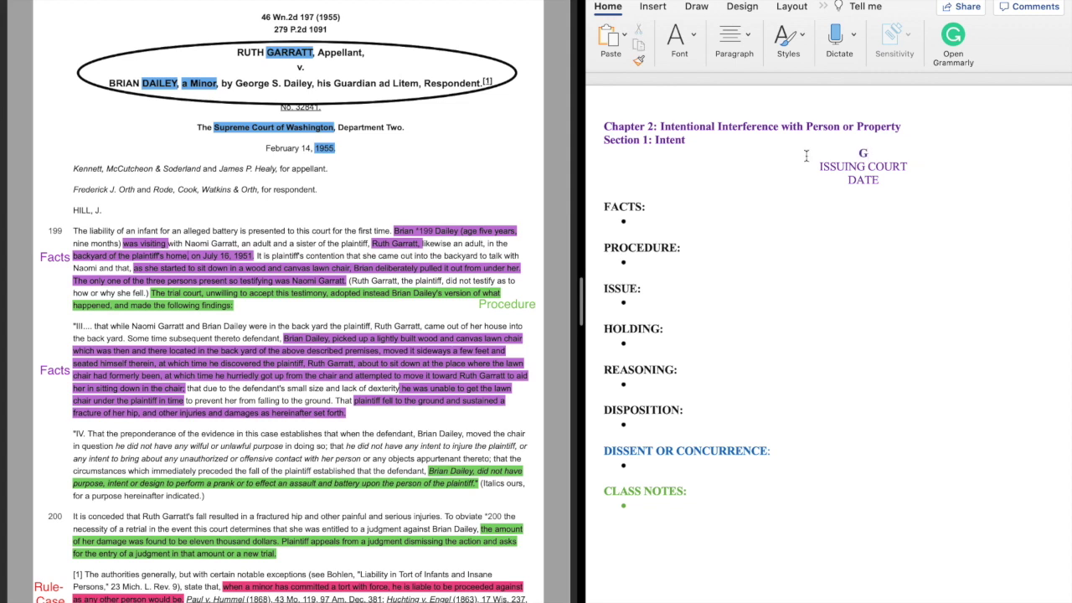
type("aRRATT V. DAILEY")
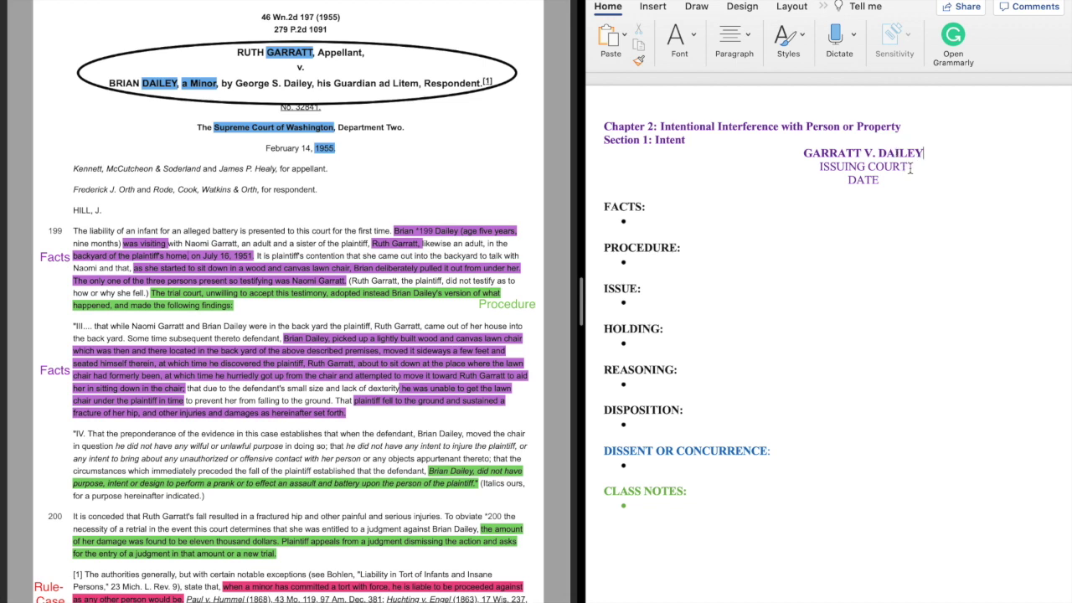
left_click_drag(910, 170, 820, 168)
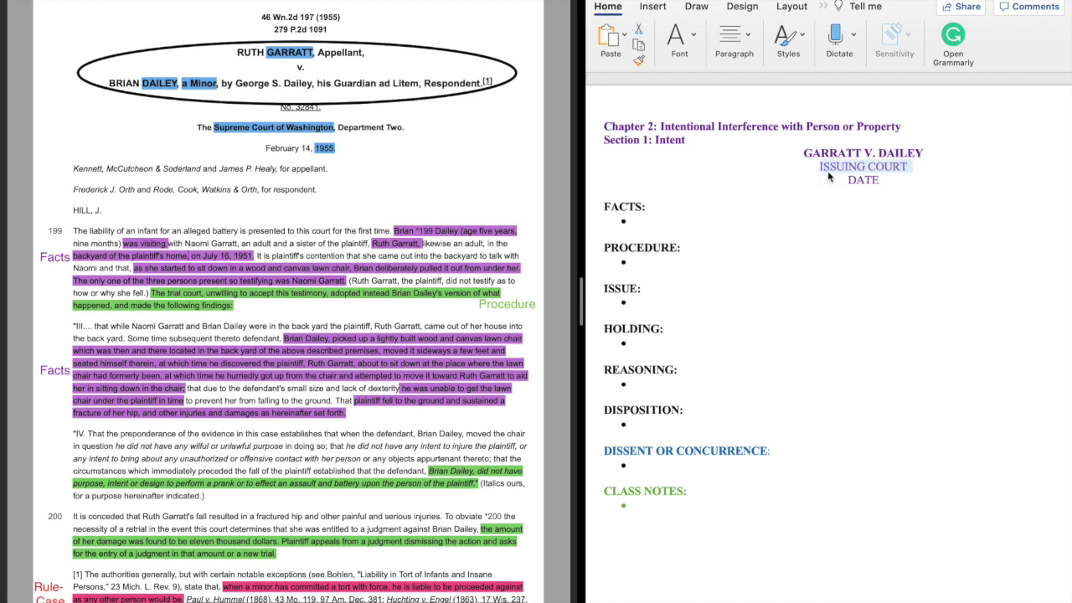
type("Supreme")
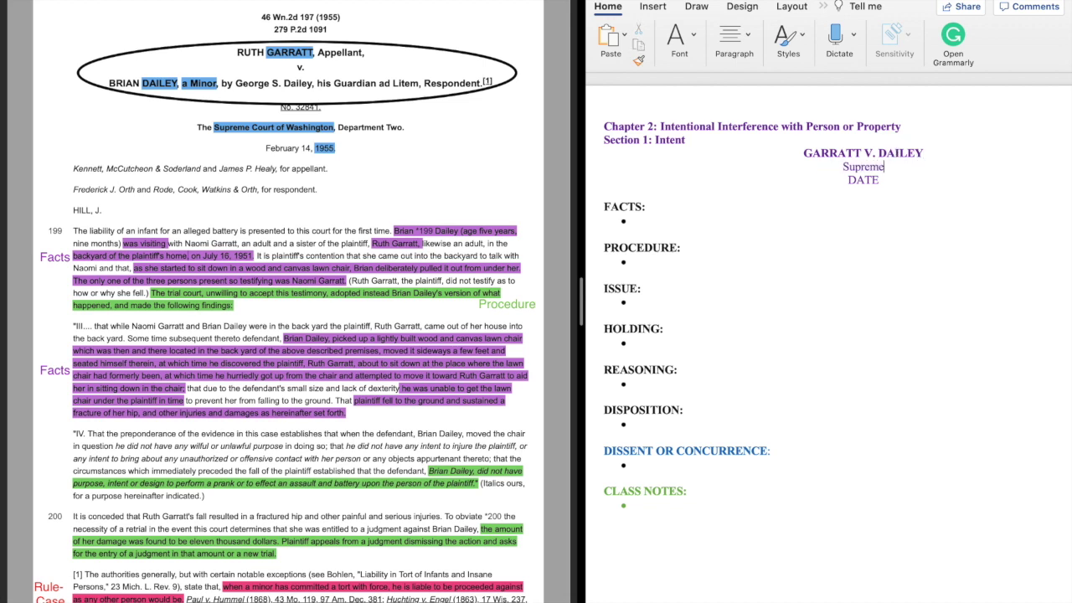
type(" Court of Washington")
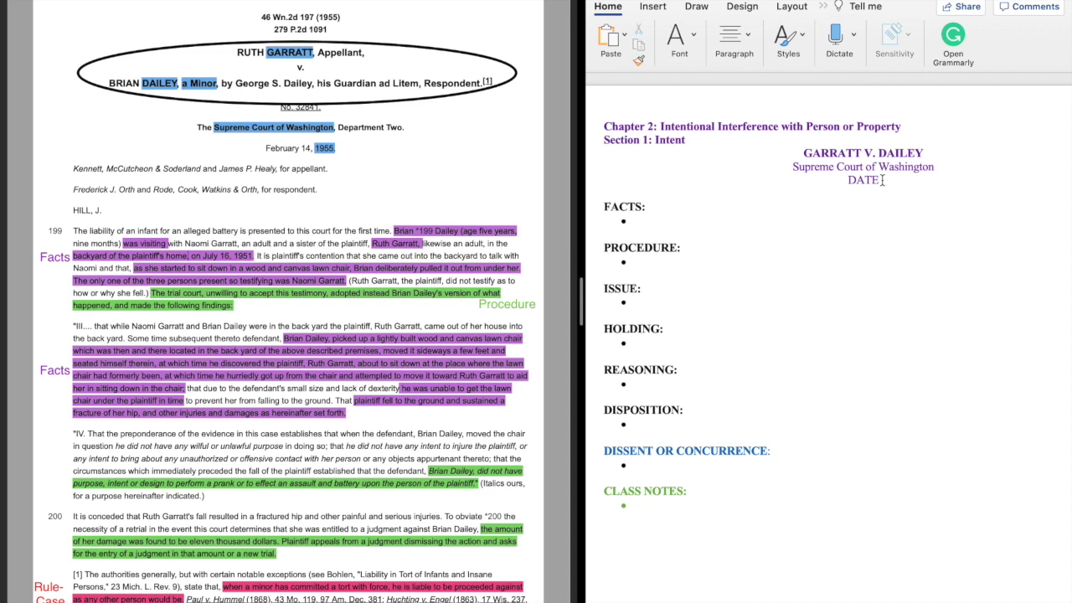
- Enter the date February 14, 1955, accepting the AutoComplete suggestion for February
left_click_drag(882, 180, 848, 183)
type("Febr")
key("Return")
type("14, 1955")
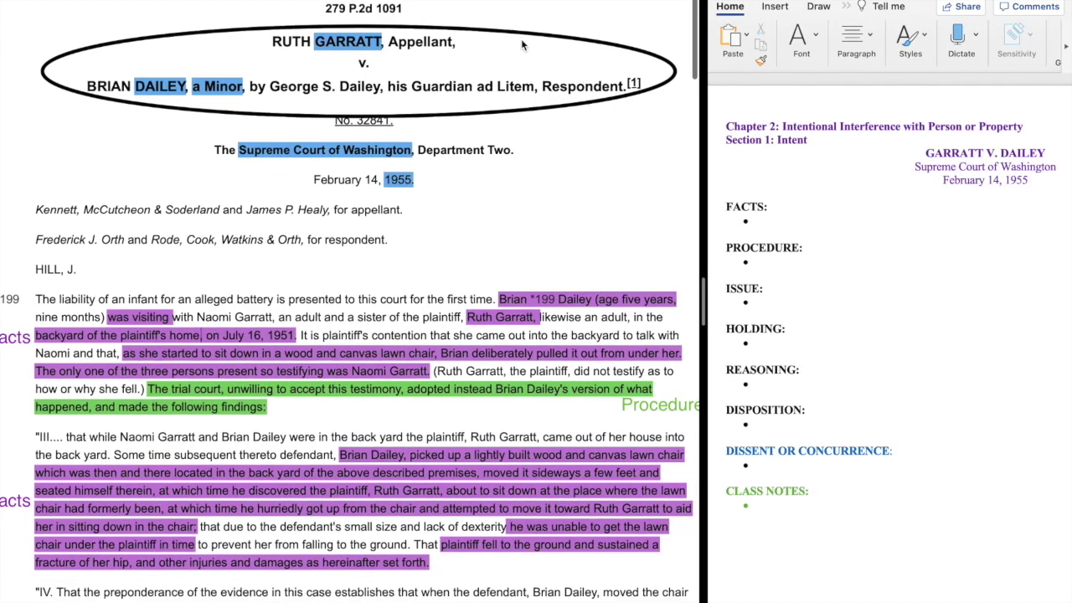
scroll(572, 419, "down", 3)
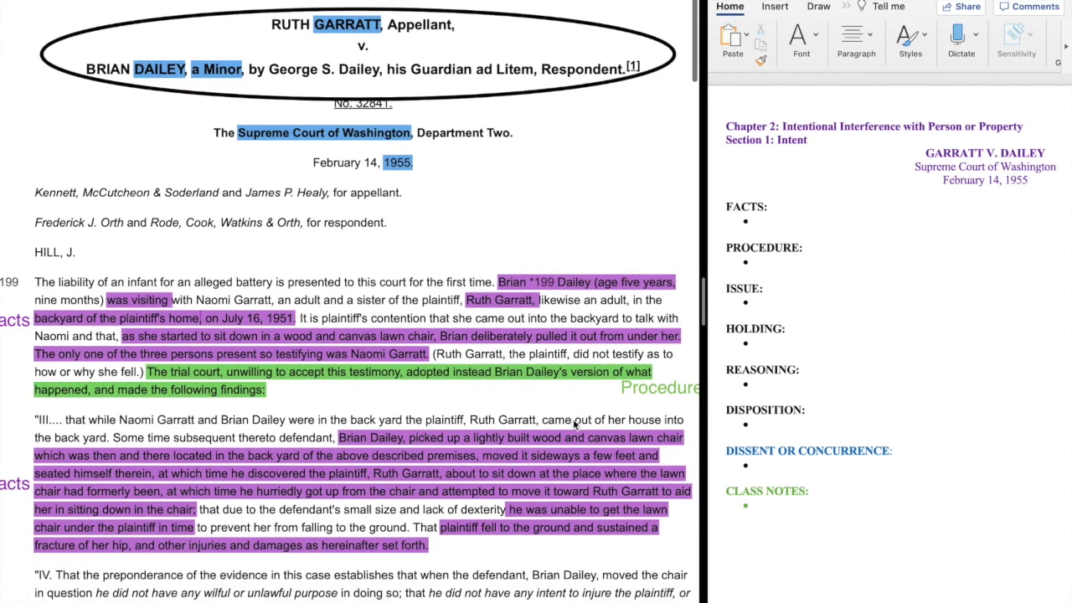
scroll(574, 425, "down", 8)
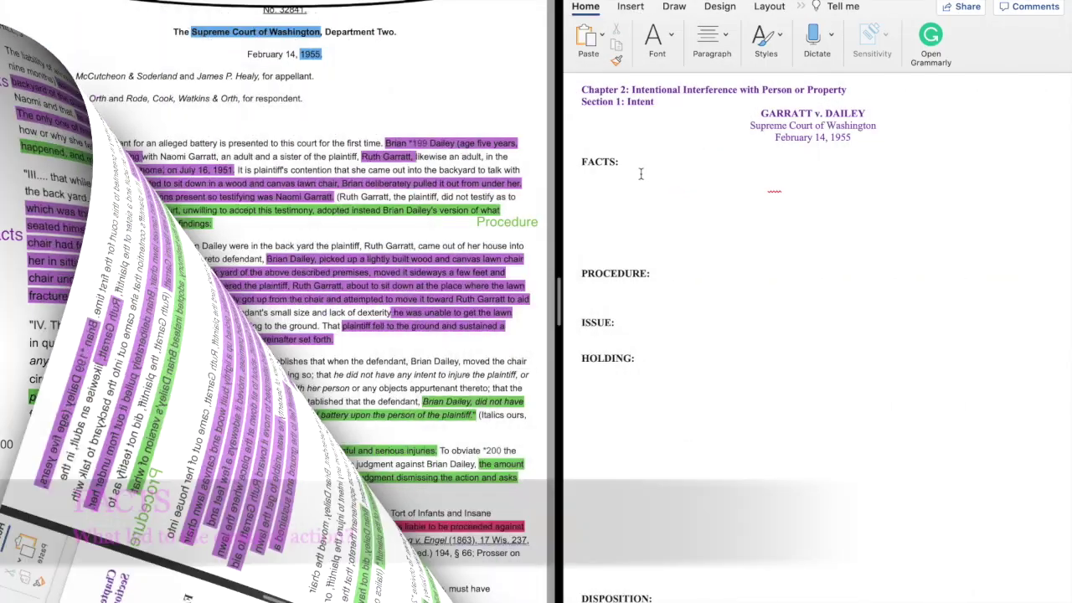
- Recolour the hidden FACTS bullet text so it becomes visible
left_click(658, 38)
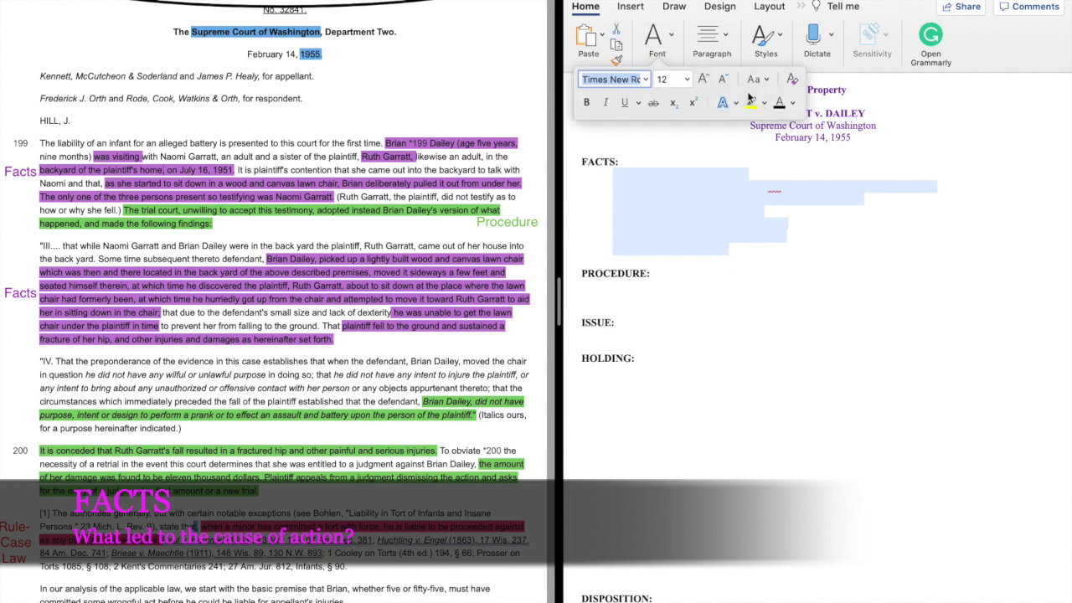
left_click(783, 107)
left_click(758, 276)
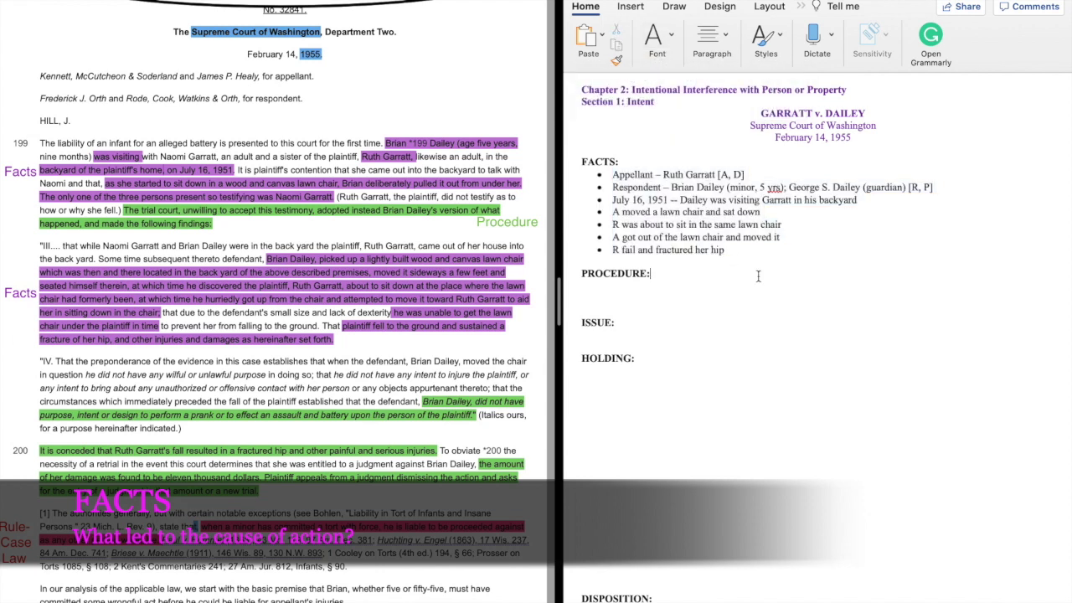
- Review the FACTS bullets: the respondent's guardian name, the July 16, 1951 date and the last four bullets
mouse_move(744, 174)
left_mouse_down()
mouse_move(687, 174)
mouse_move(723, 173)
left_mouse_up()
left_click(938, 190)
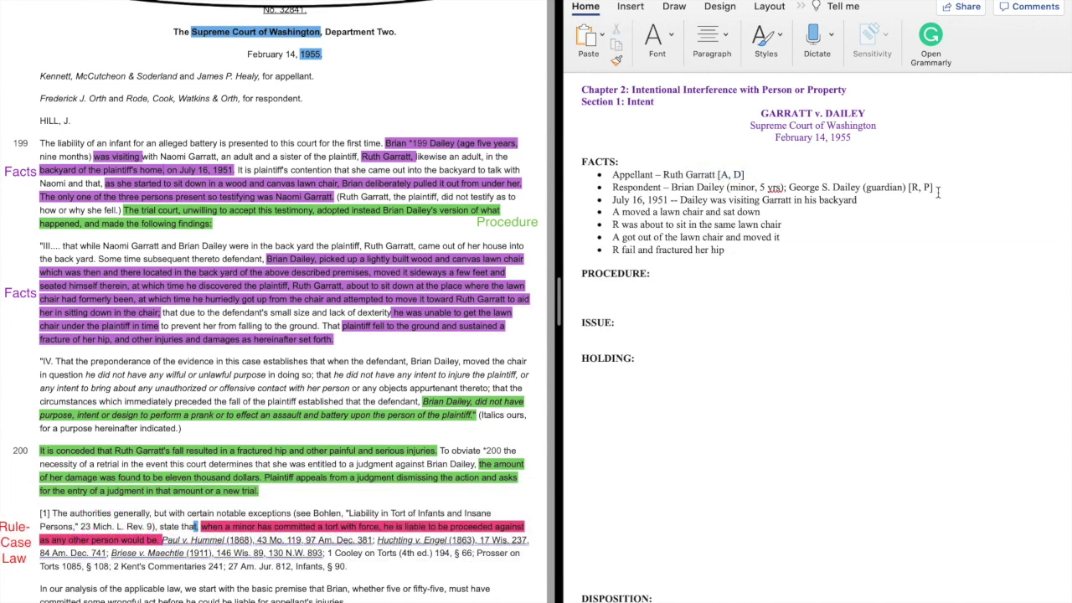
left_click_drag(791, 188, 683, 189)
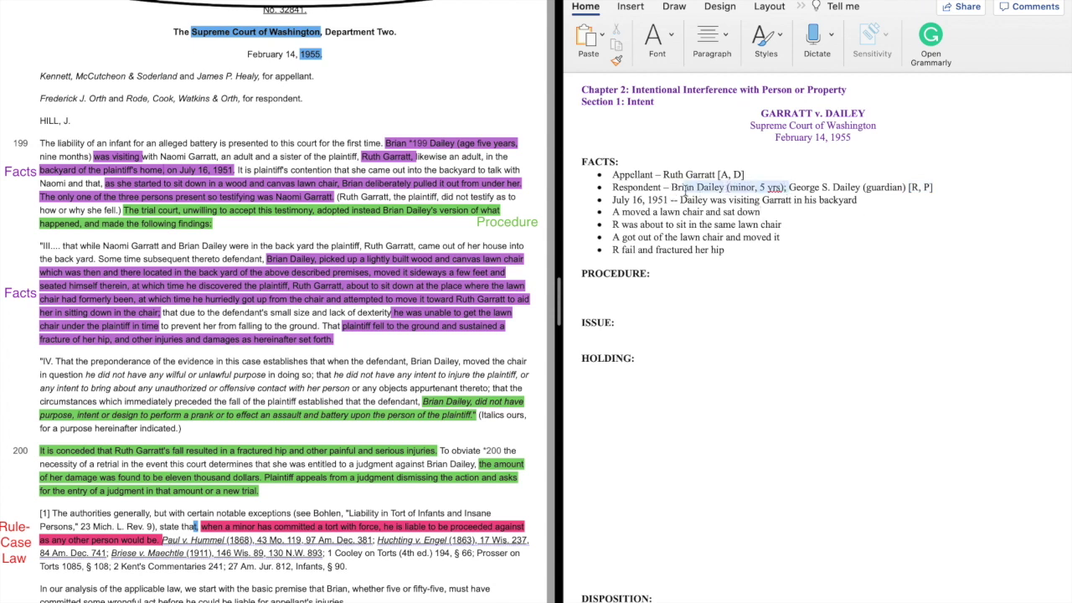
left_click(818, 199)
left_click_drag(789, 188, 903, 188)
left_click(773, 250)
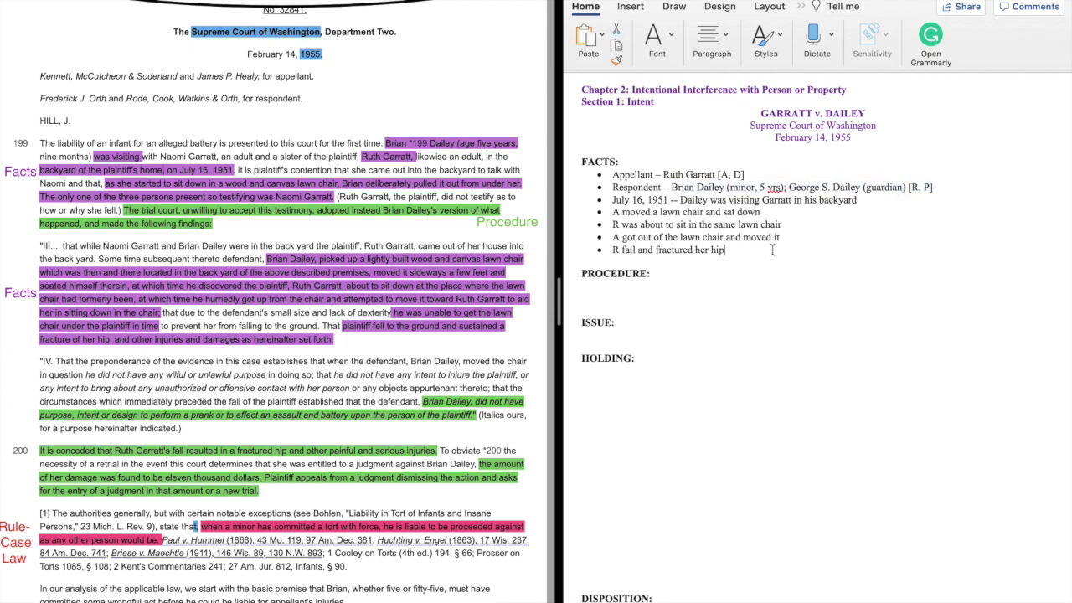
left_click_drag(616, 200, 670, 200)
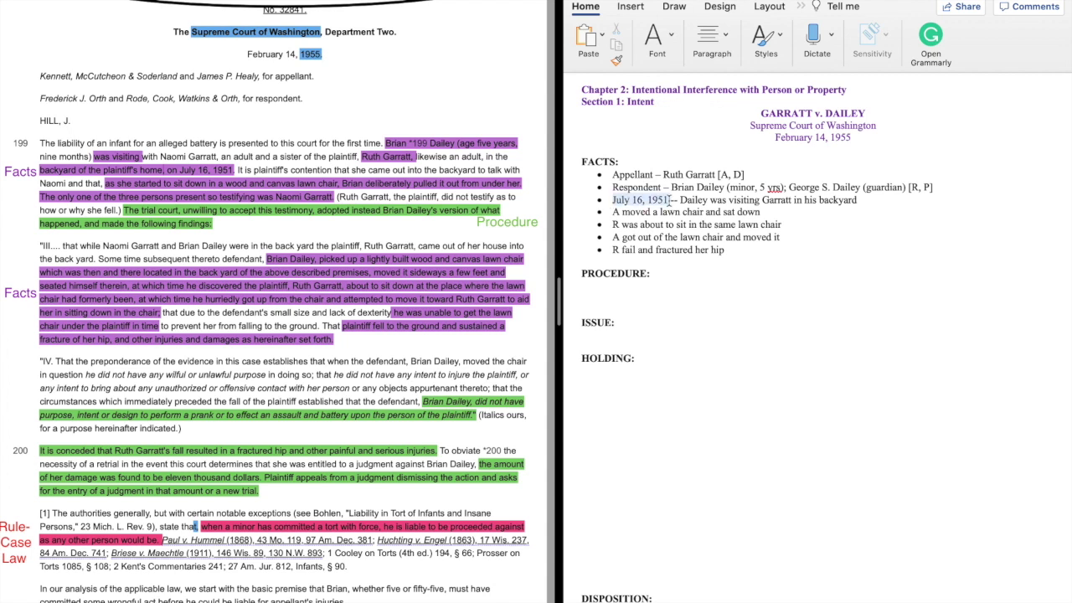
left_click(843, 216)
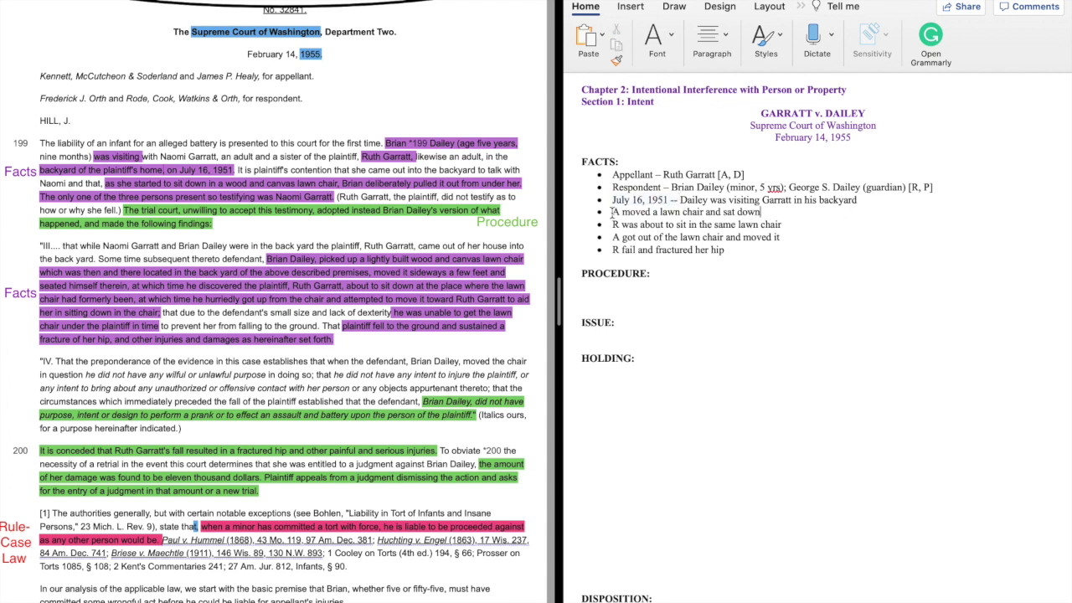
left_click_drag(612, 212, 729, 249)
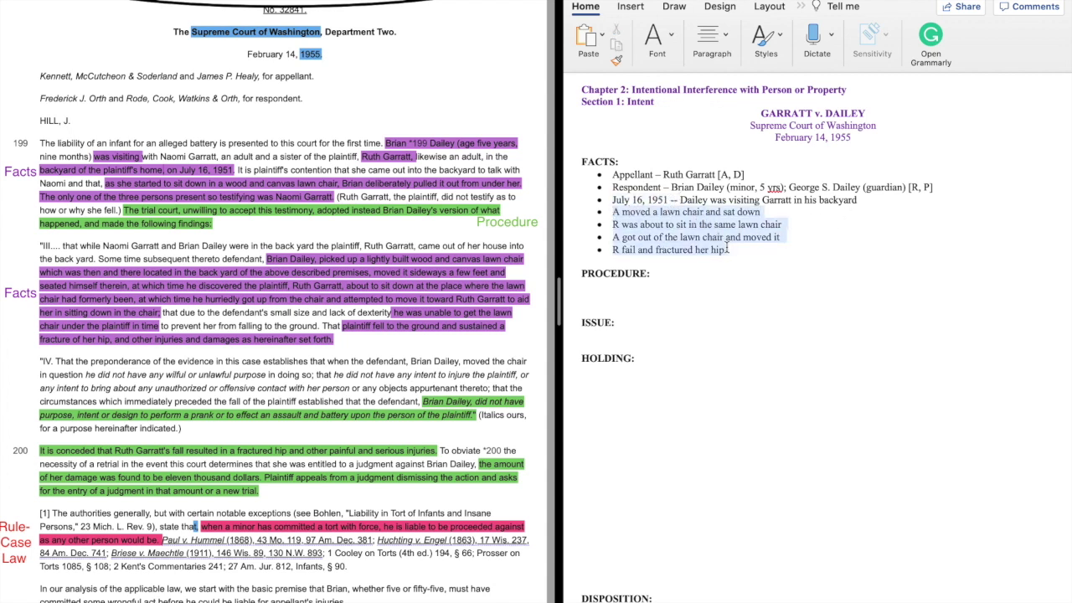
left_click(730, 312)
scroll(731, 312, "down", 2)
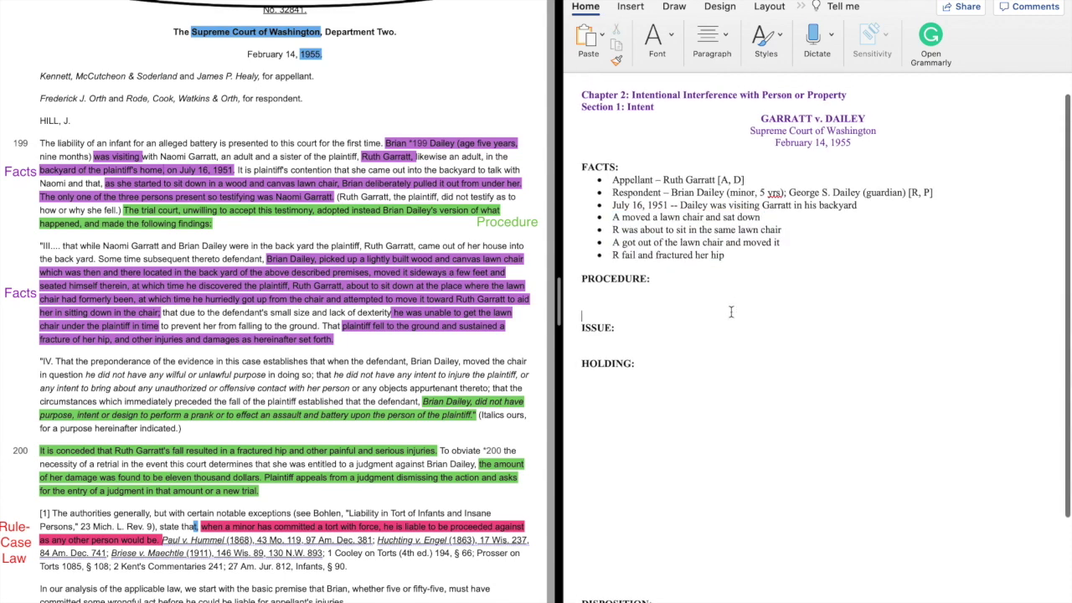
- Recolour the hidden lines under PROCEDURE to black so the bullets show
scroll(645, 259, "down", 2)
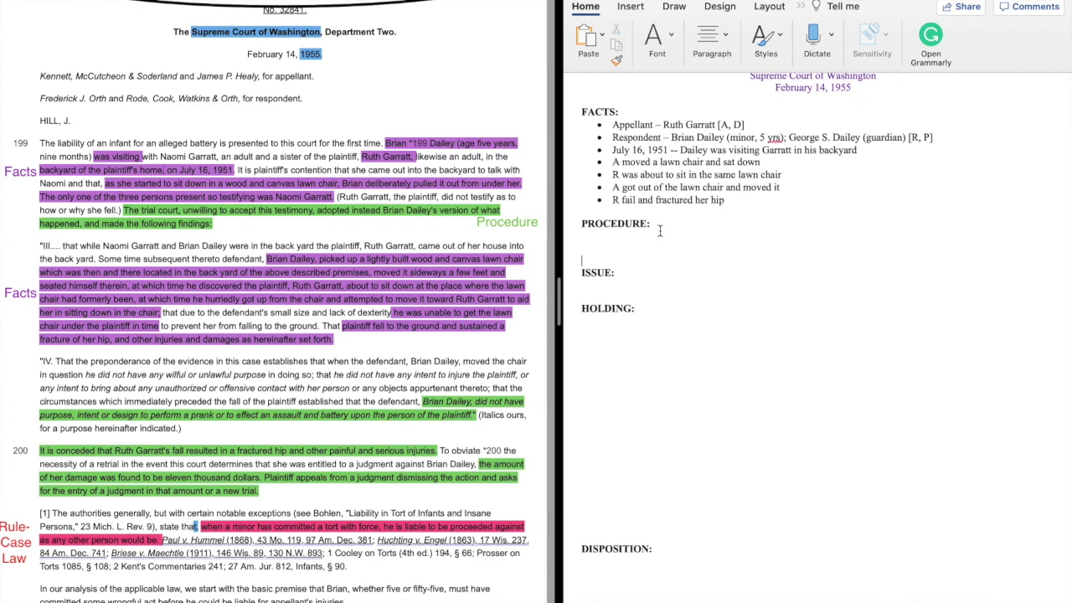
left_click_drag(659, 231, 709, 270)
left_click_drag(709, 271, 703, 262)
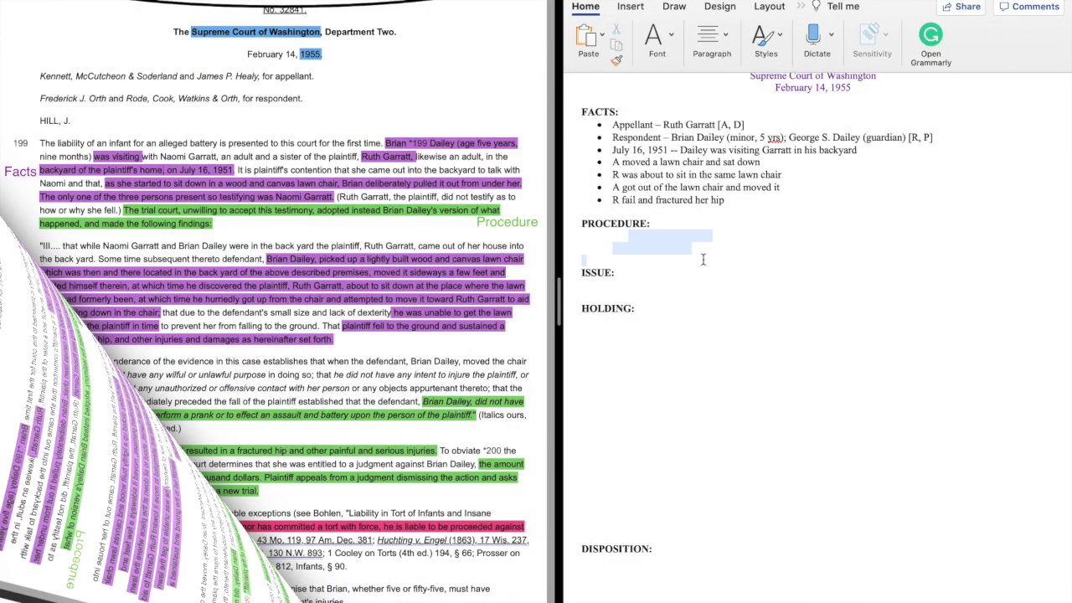
left_click(668, 37)
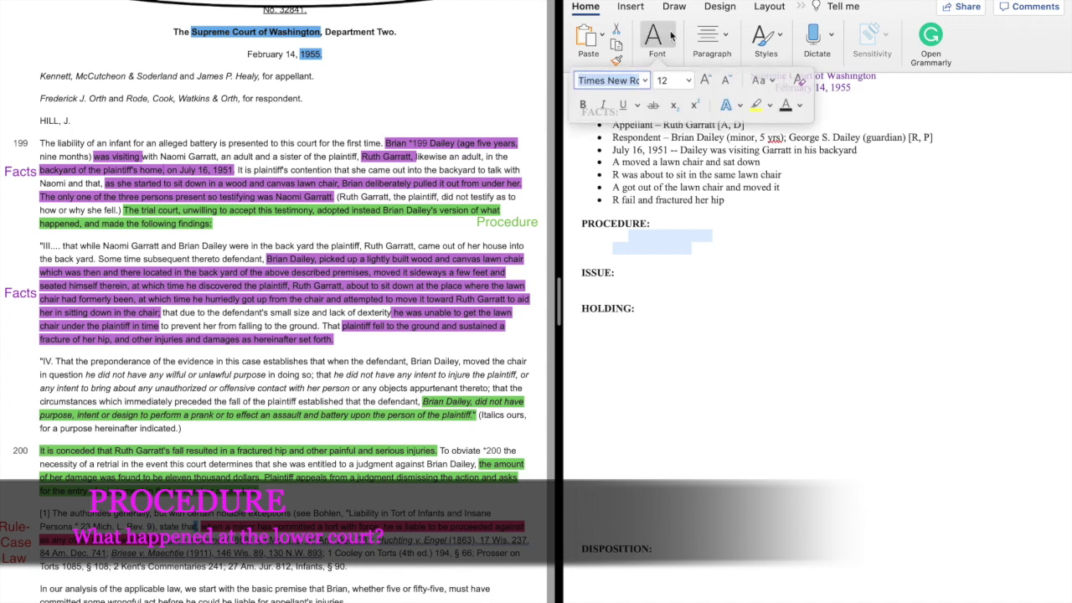
left_click(779, 103)
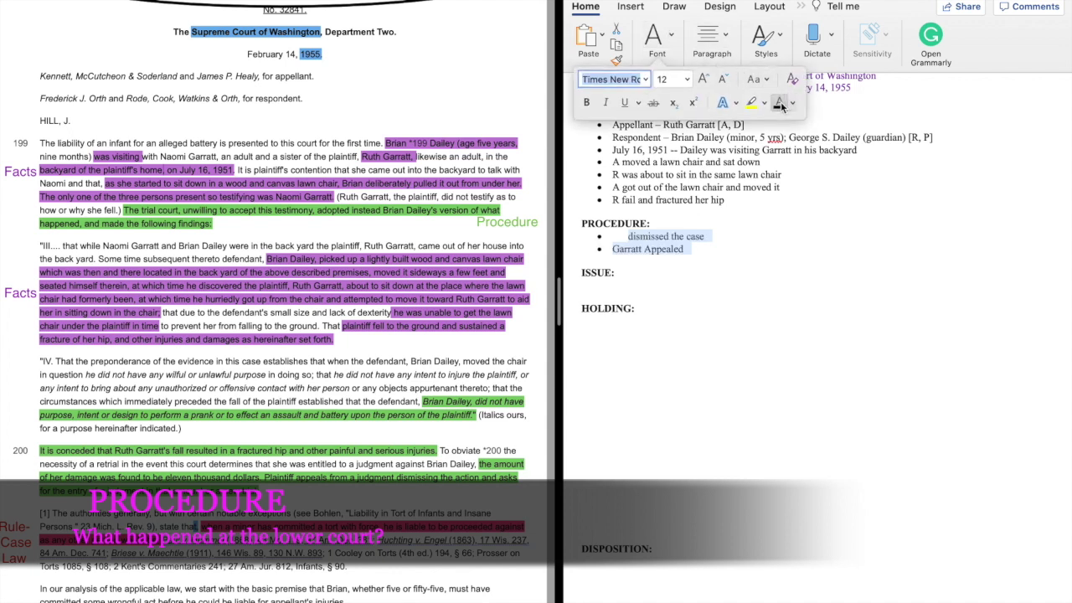
left_click(631, 238)
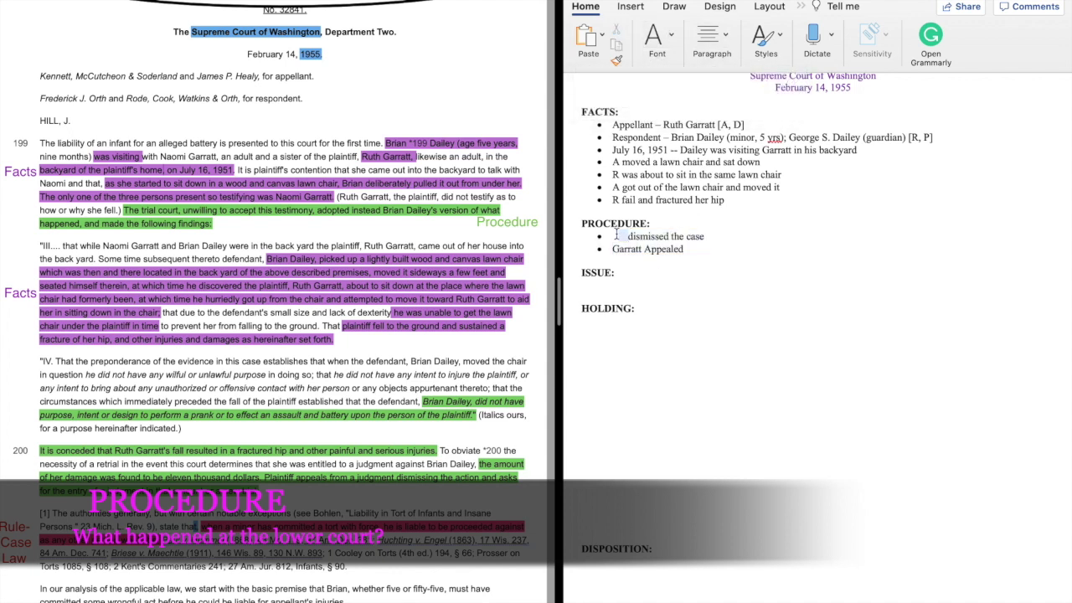
- Reveal the hidden 'TC' so the first bullet reads 'TC dismissed the case'
left_click(657, 36)
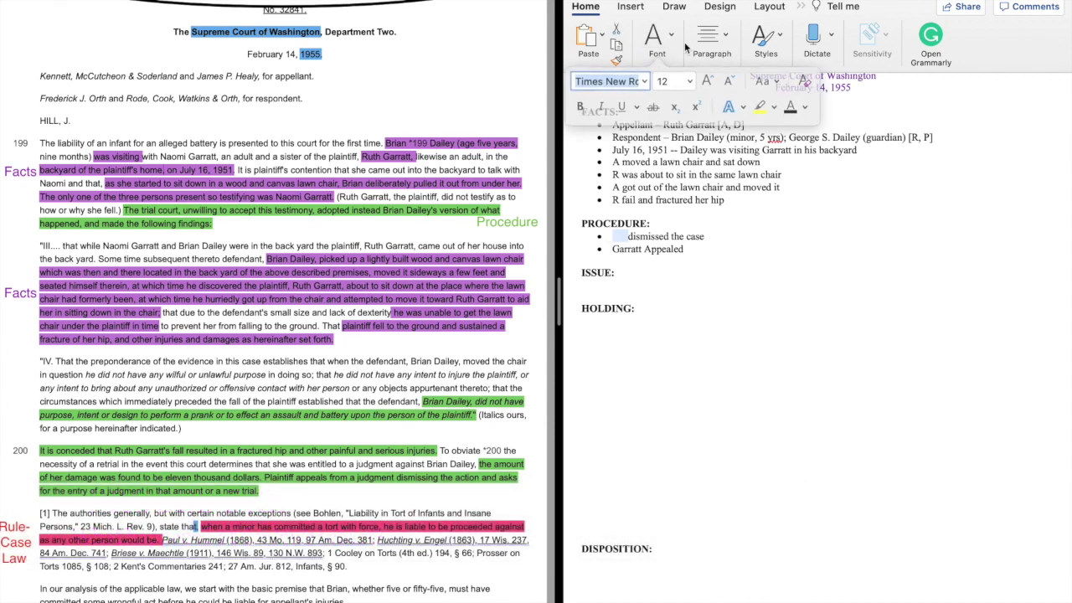
left_click(779, 103)
left_click(710, 237)
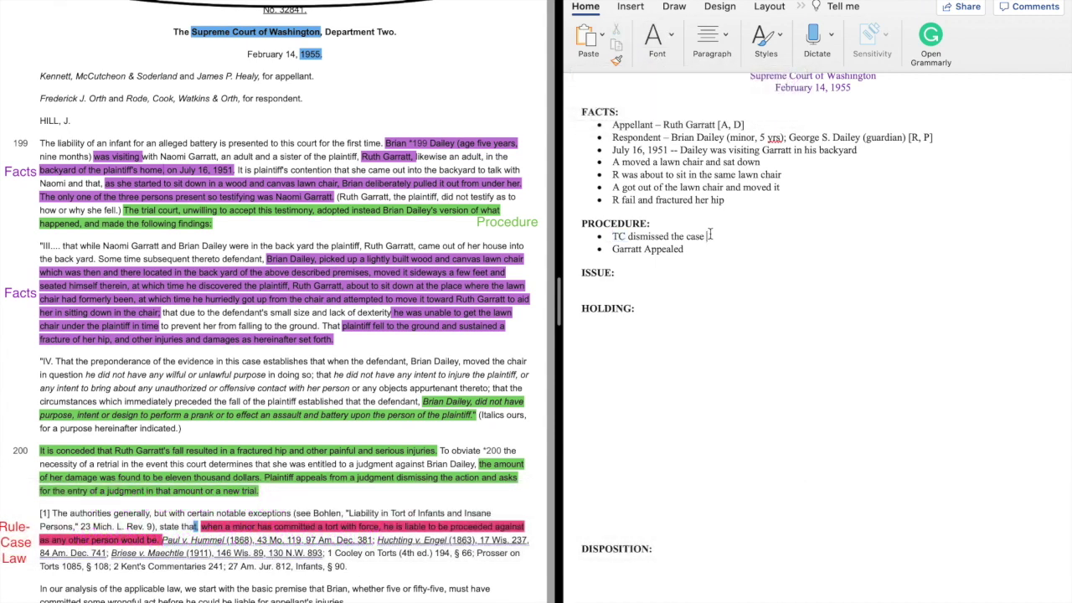
scroll(692, 257, "up", 3)
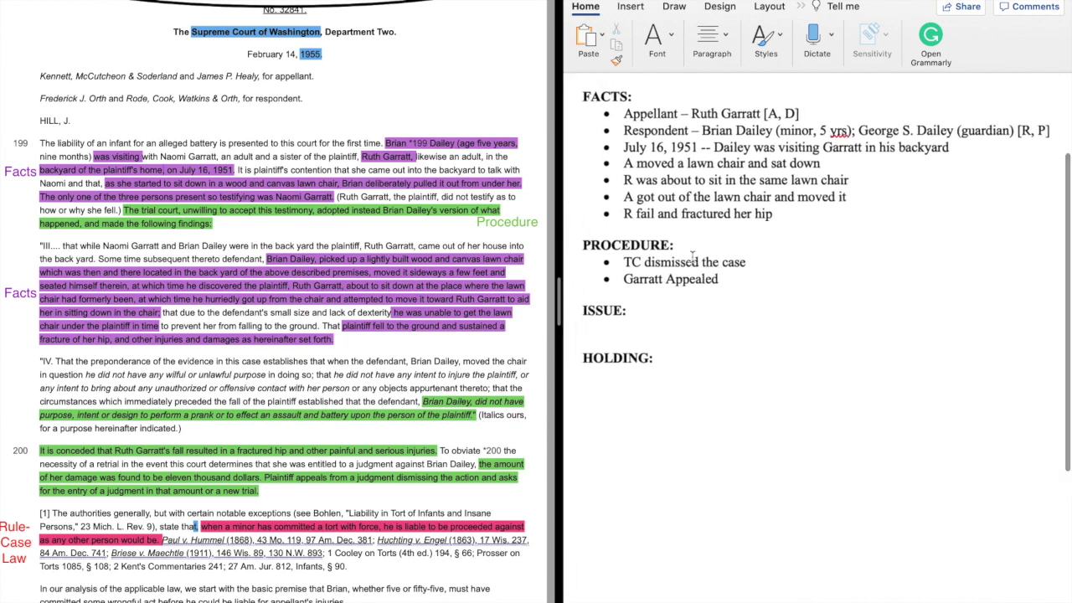
scroll(692, 257, "down", 2)
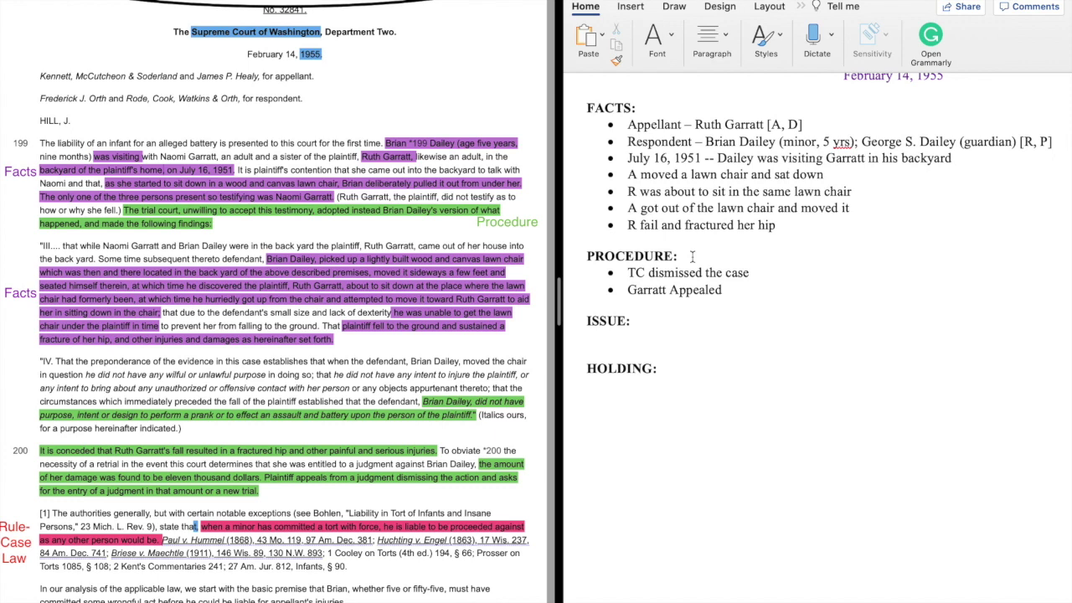
- Set the ISSUE line's font colour to black so the age-and-intentional-tort question appears
scroll(280, 360, "up", 1)
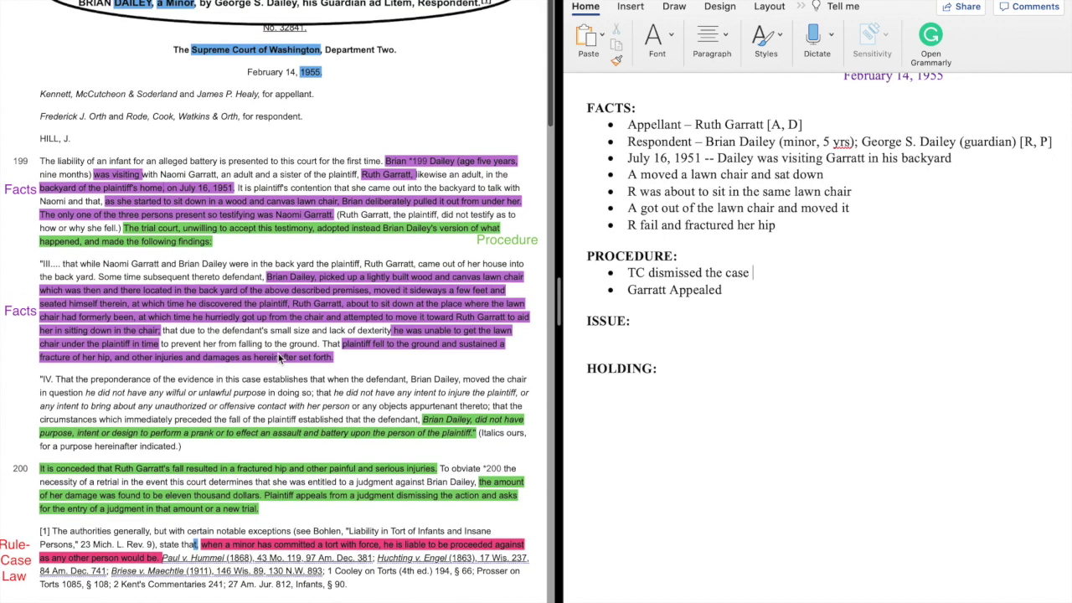
scroll(695, 339, "up", 5)
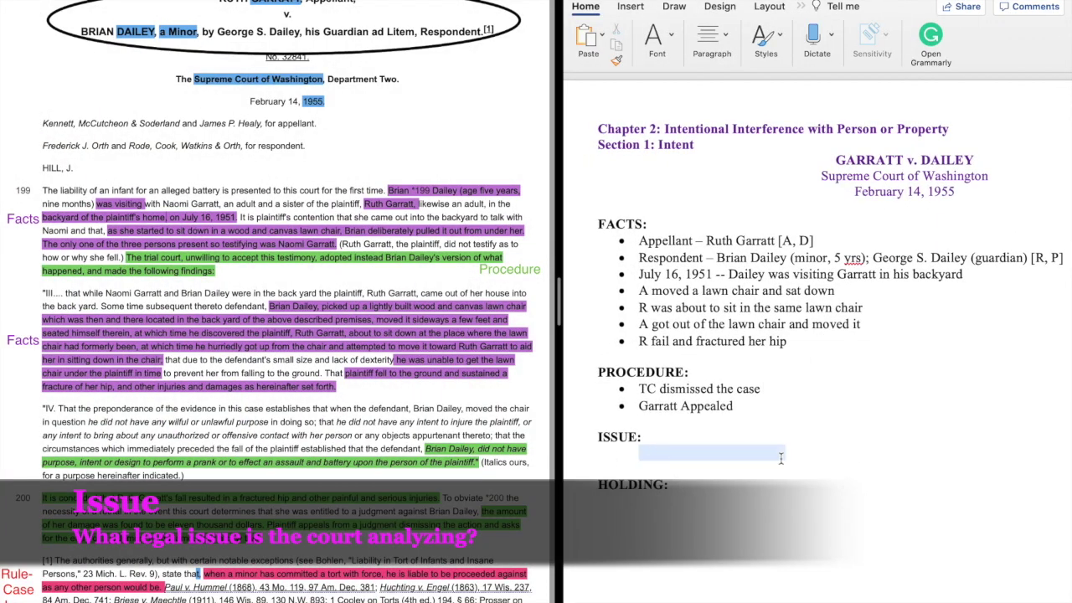
scroll(838, 335, "right", 4)
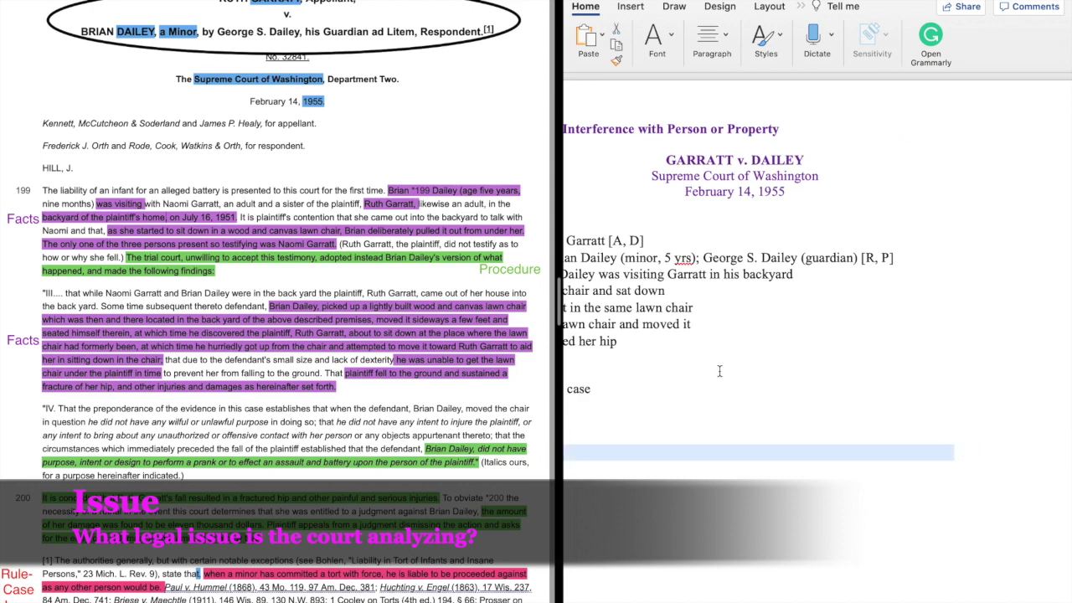
scroll(719, 371, "left", 4)
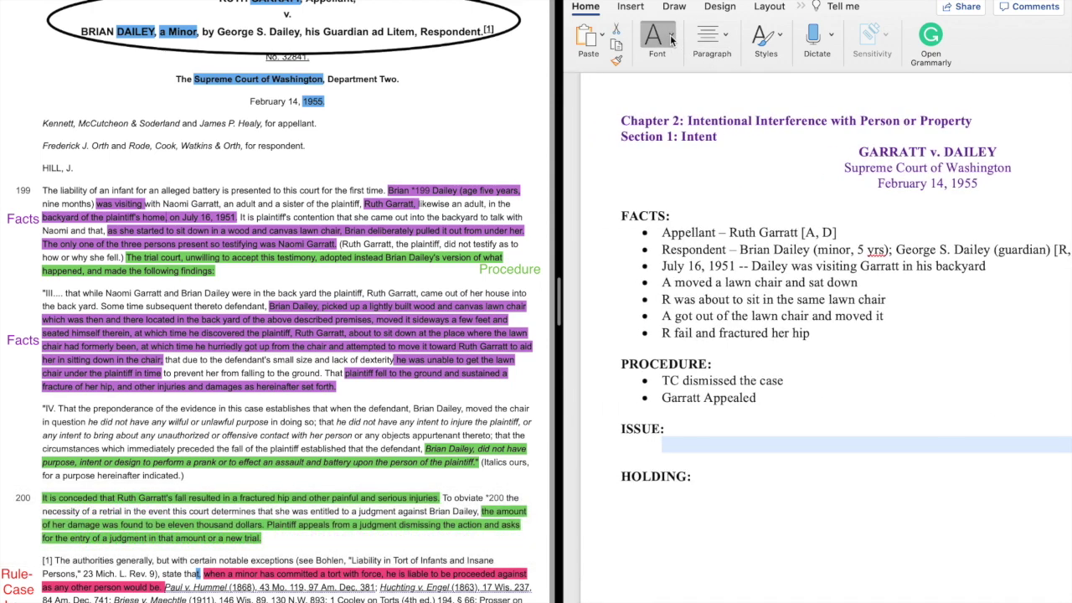
left_click(671, 39)
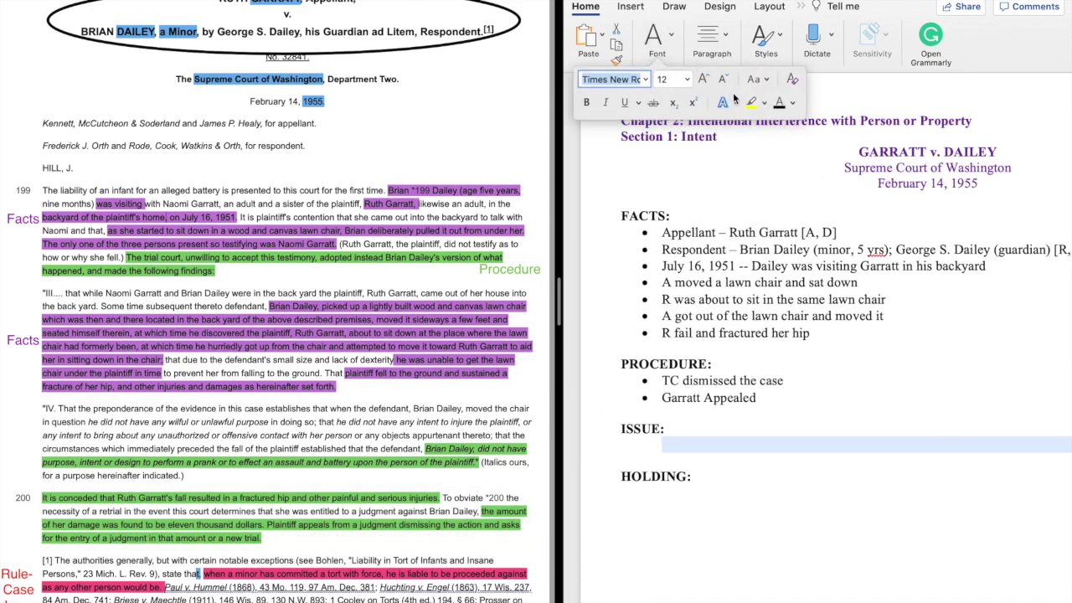
left_click(863, 406)
scroll(791, 394, "down", 3)
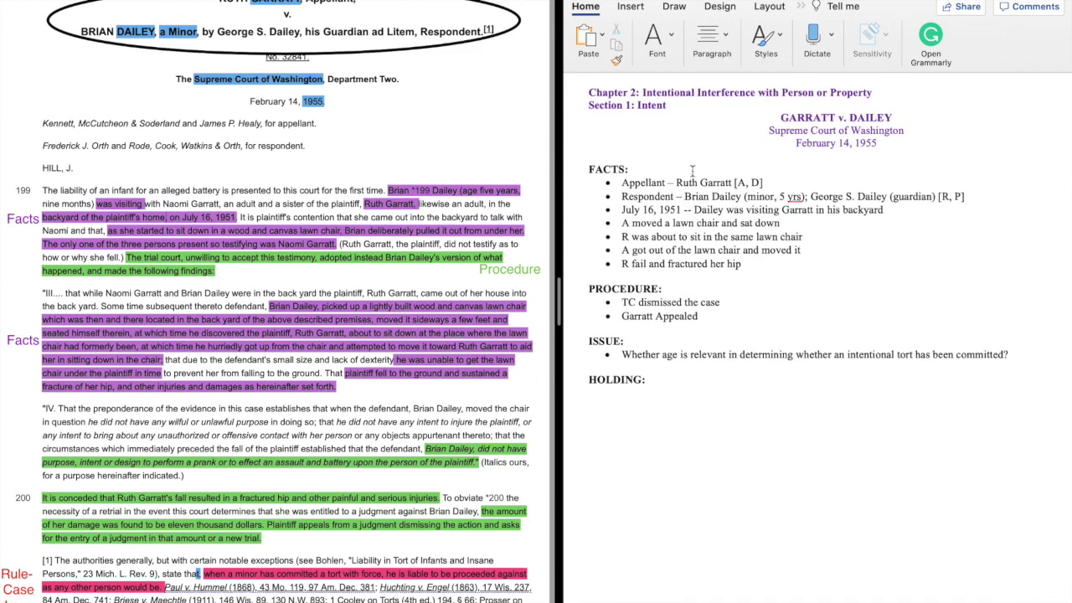
- Apply yellow text highlight to the 'Chapter 2' and 'Section 1: Intent' heading lines
left_click_drag(678, 107, 595, 92)
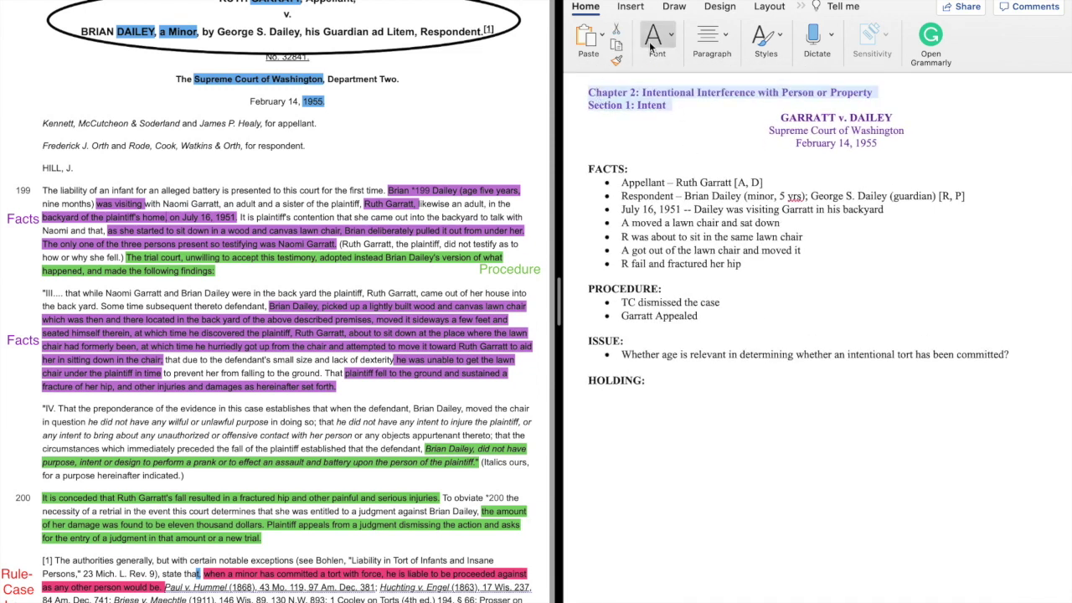
left_click(671, 39)
left_click(750, 103)
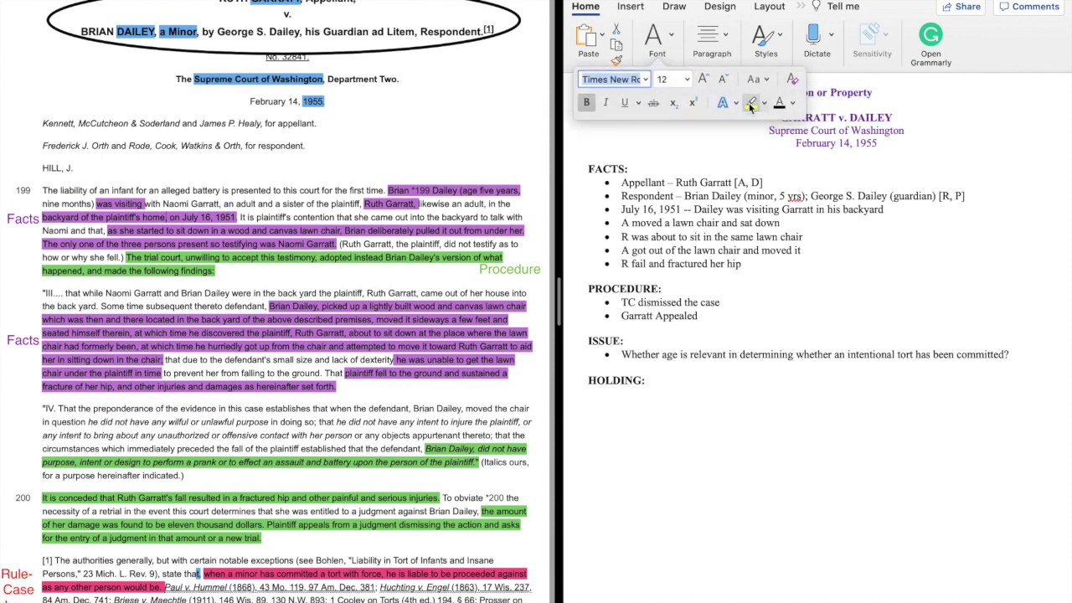
left_click(725, 157)
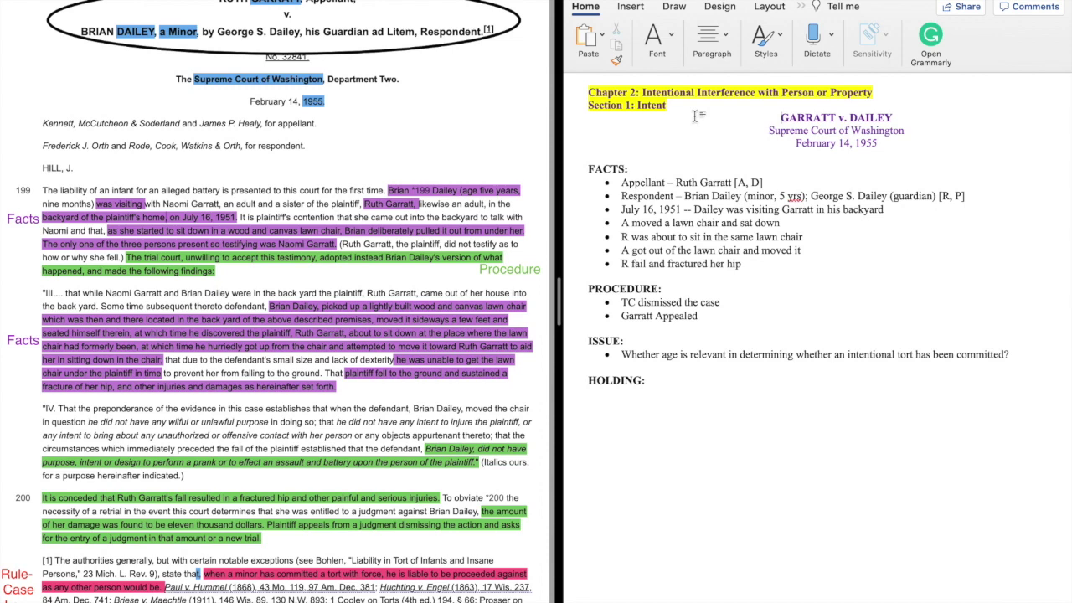
scroll(720, 335, "up", 2)
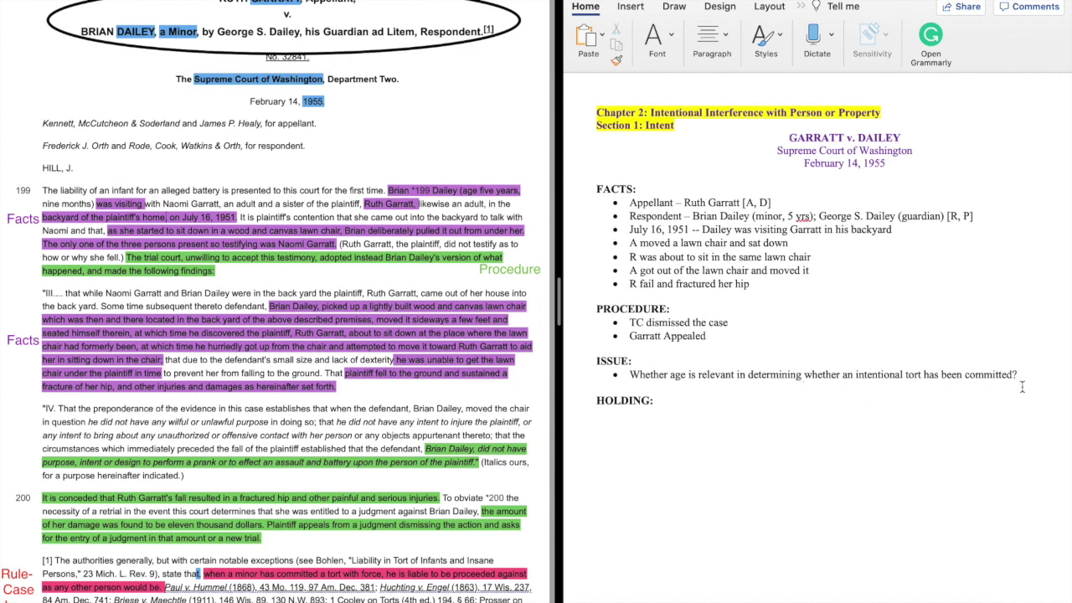
scroll(751, 344, "down", 2)
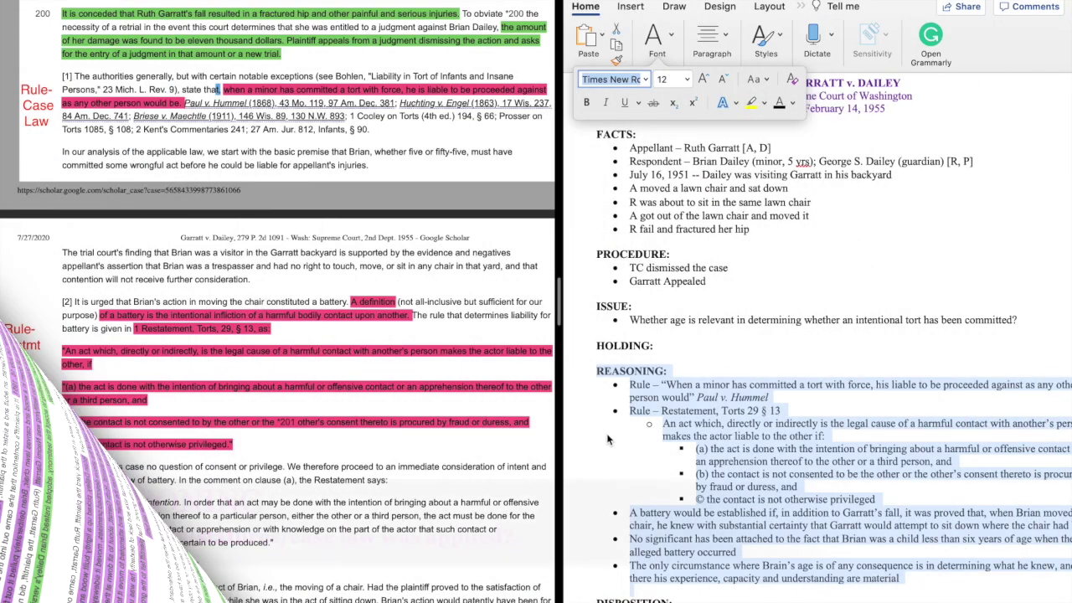
- Position the cursor after HOLDING: and scroll through the opinion to settle the answer NO
left_click(685, 347)
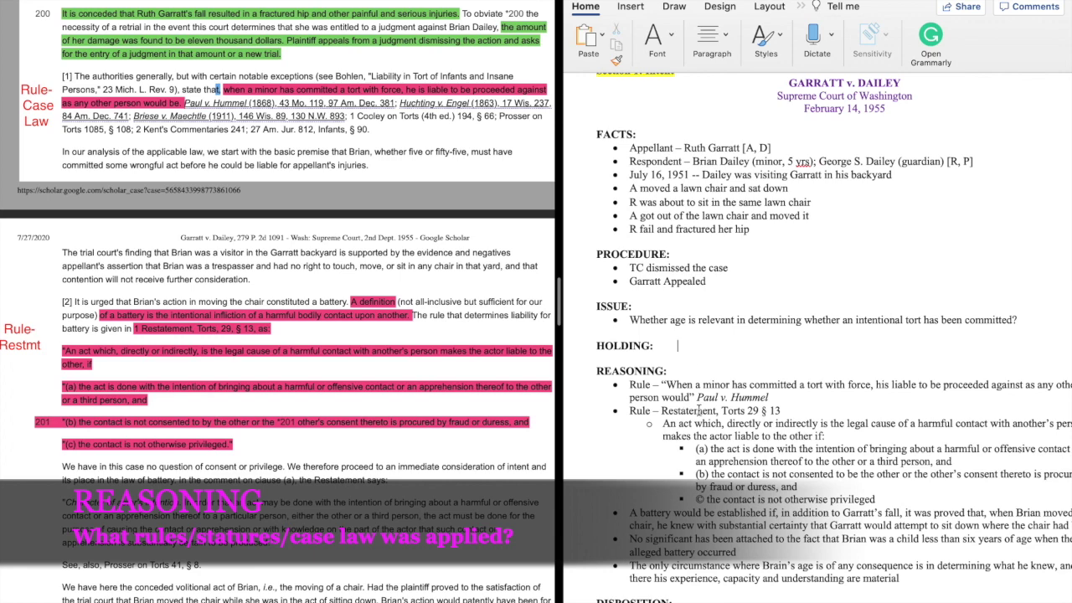
scroll(662, 471, "down", 4)
scroll(663, 472, "right", 2)
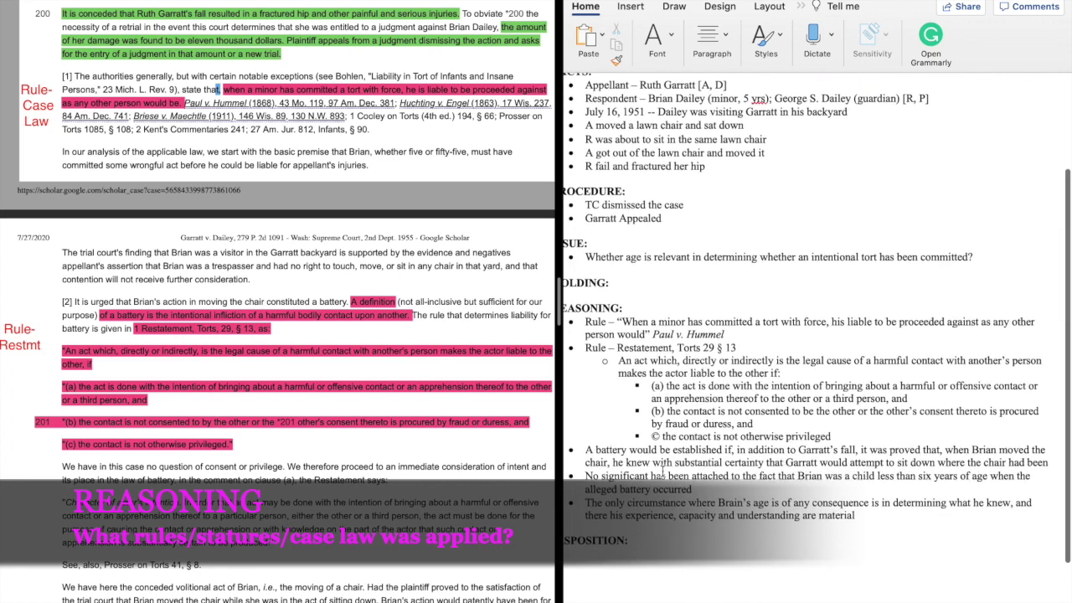
scroll(662, 471, "down", 2)
scroll(712, 402, "left", 1)
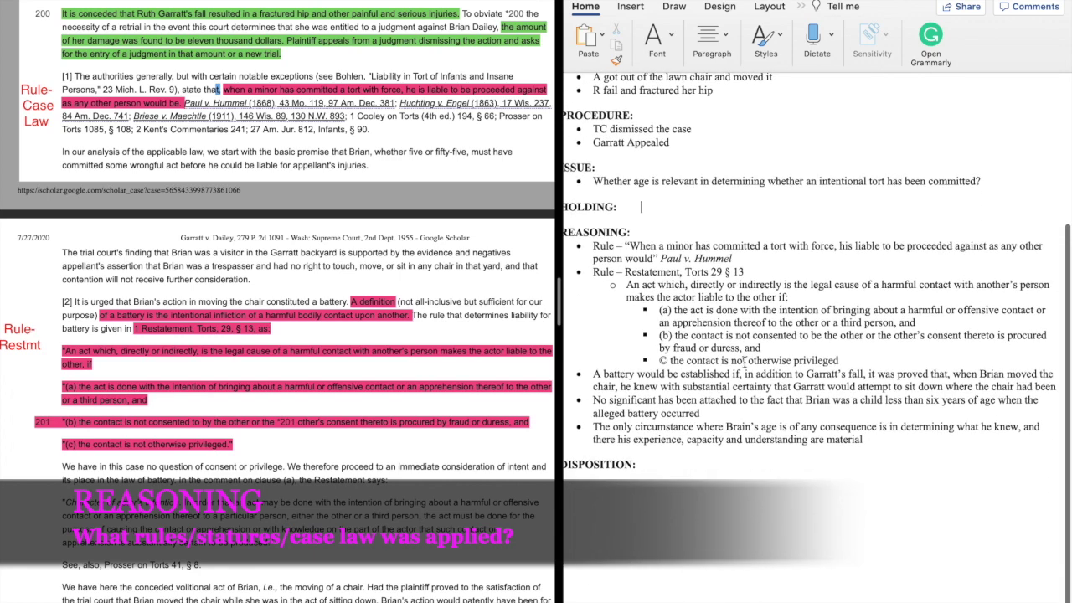
scroll(744, 360, "left", 1)
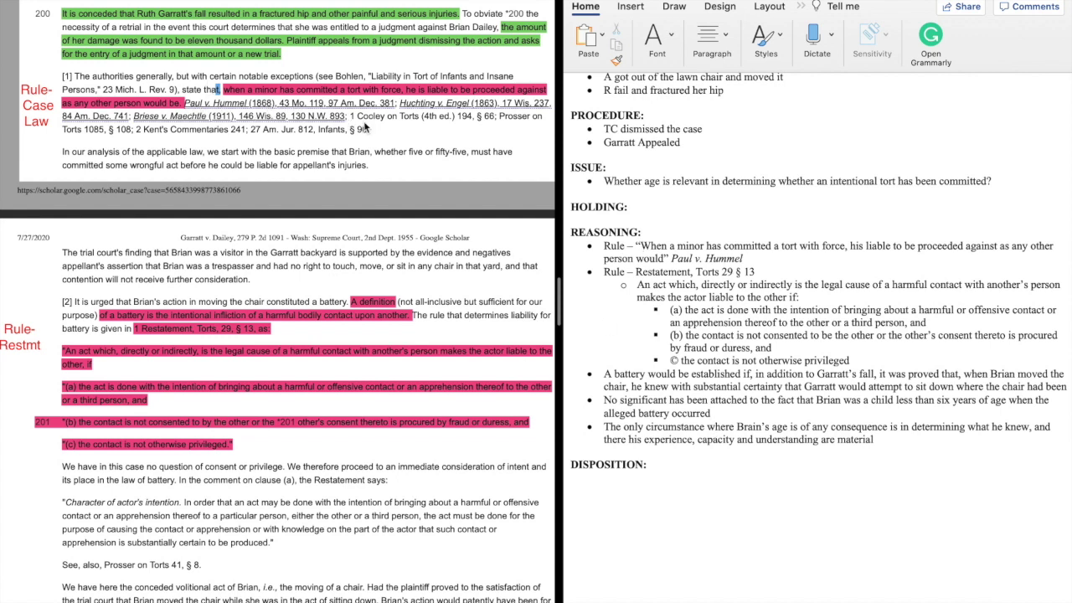
scroll(346, 126, "down", 10)
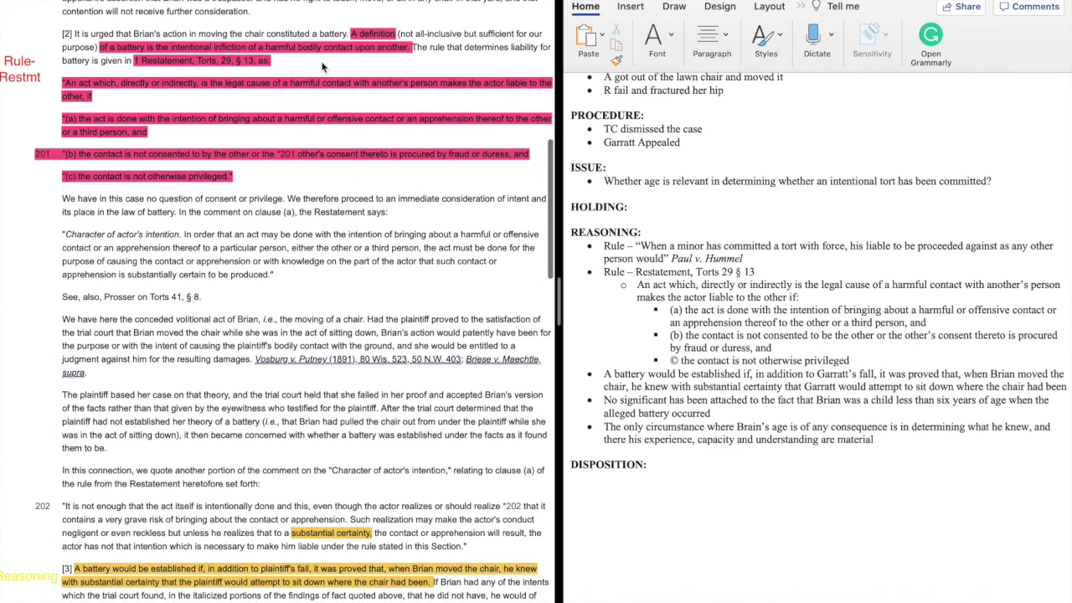
scroll(283, 126, "up", 5)
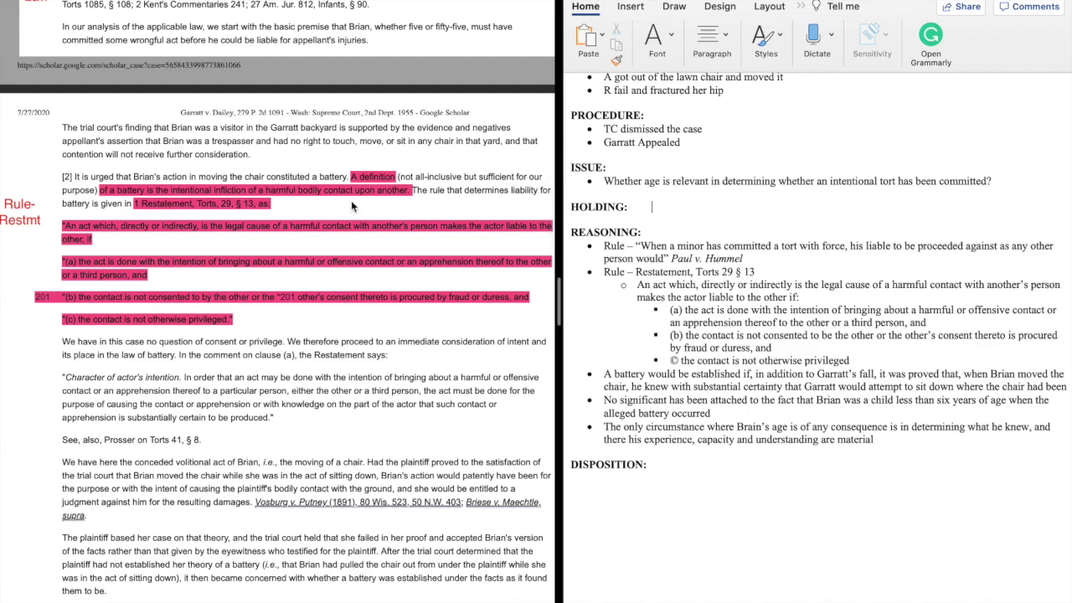
scroll(363, 294, "right", 2)
scroll(364, 294, "left", 2)
scroll(363, 294, "down", 9)
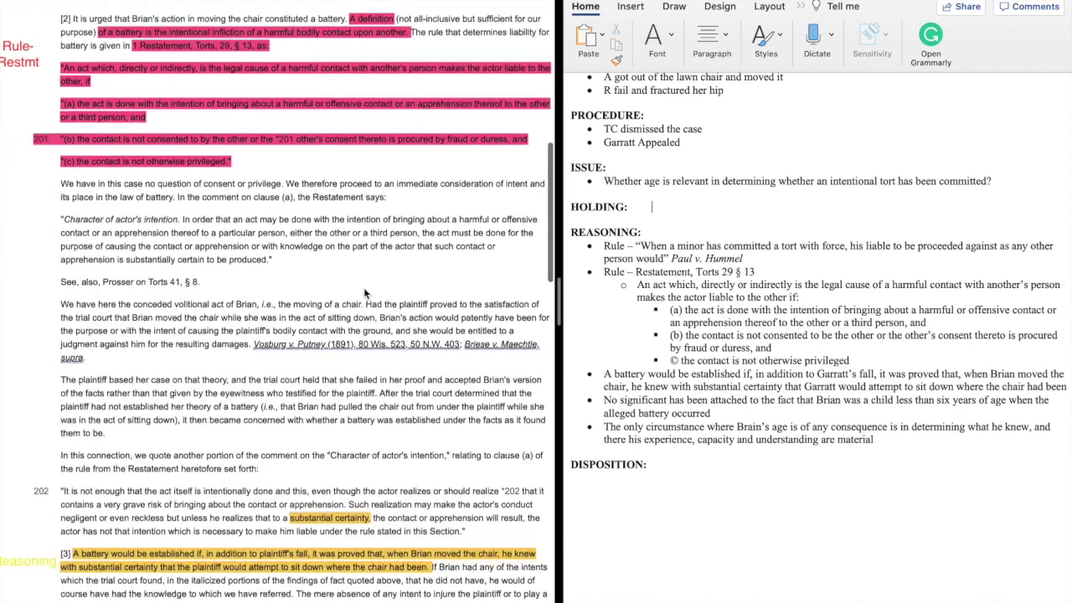
scroll(364, 287, "down", 15)
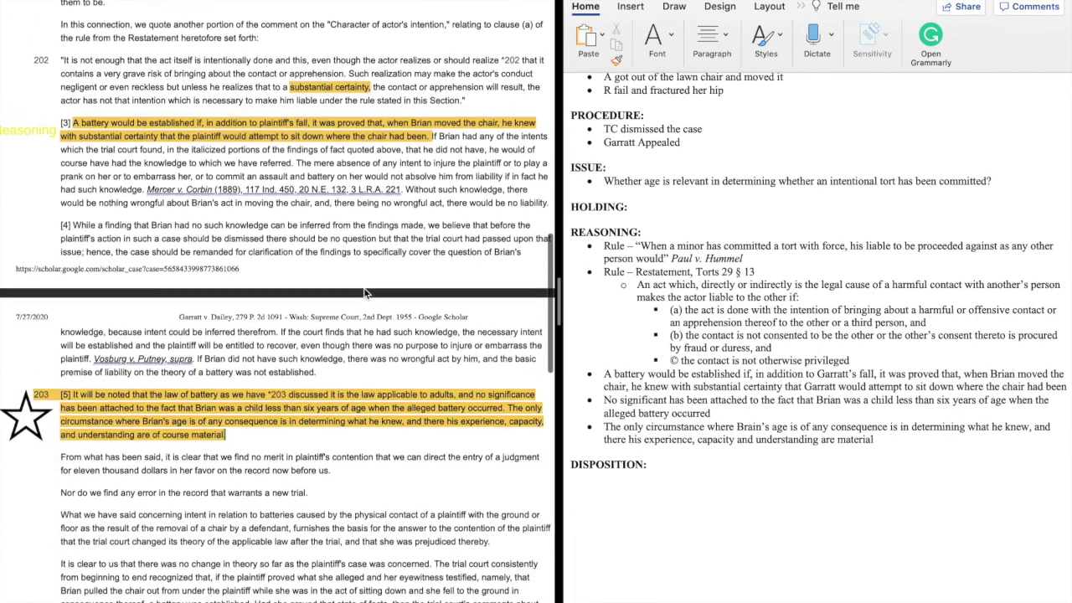
scroll(365, 292, "down", 1)
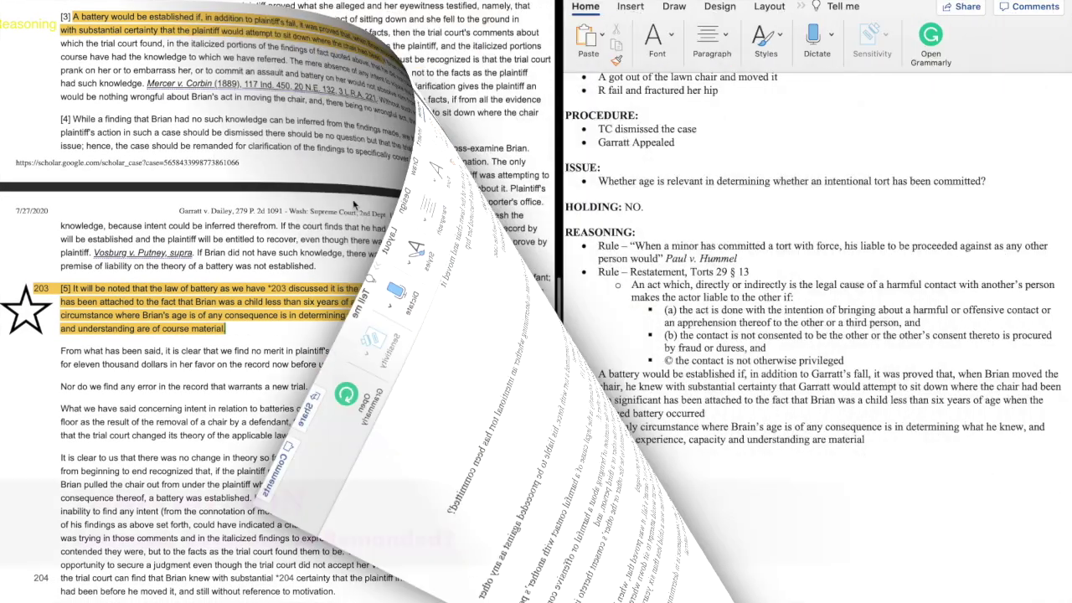
- Recolour the hidden DISPOSITION text black so 'Remanded for Clarification' shows
scroll(355, 269, "down", 3)
scroll(355, 268, "down", 2)
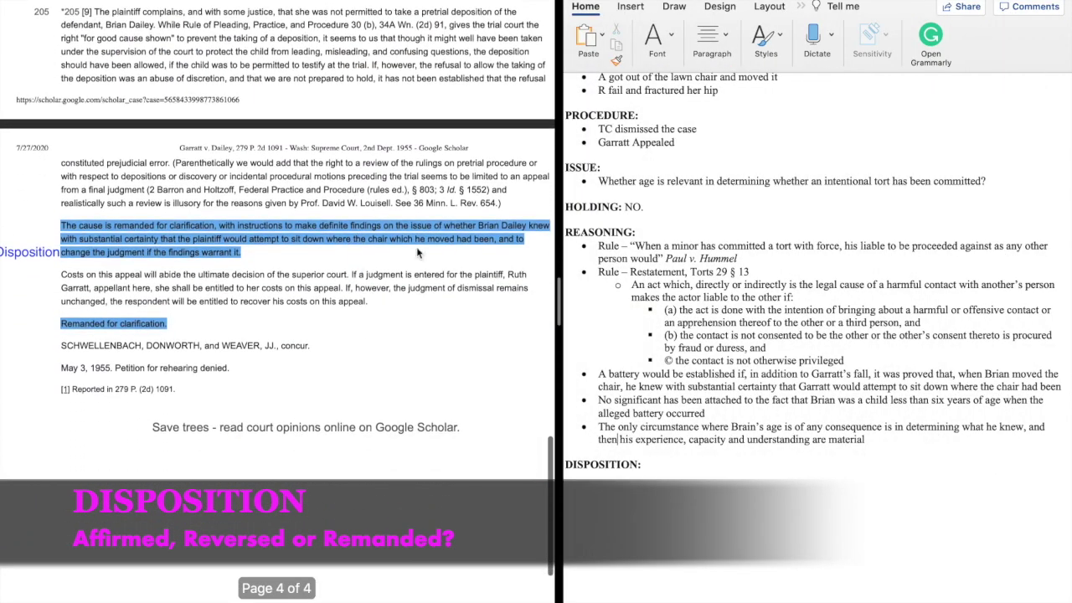
scroll(749, 466, "left", 2)
left_click_drag(681, 476, 726, 578)
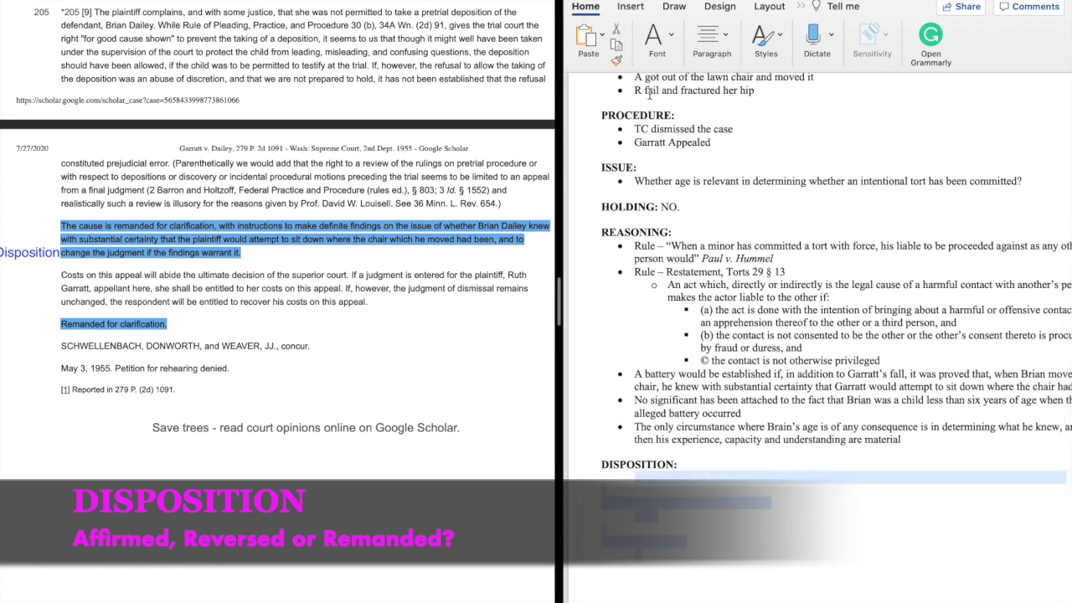
left_click(679, 39)
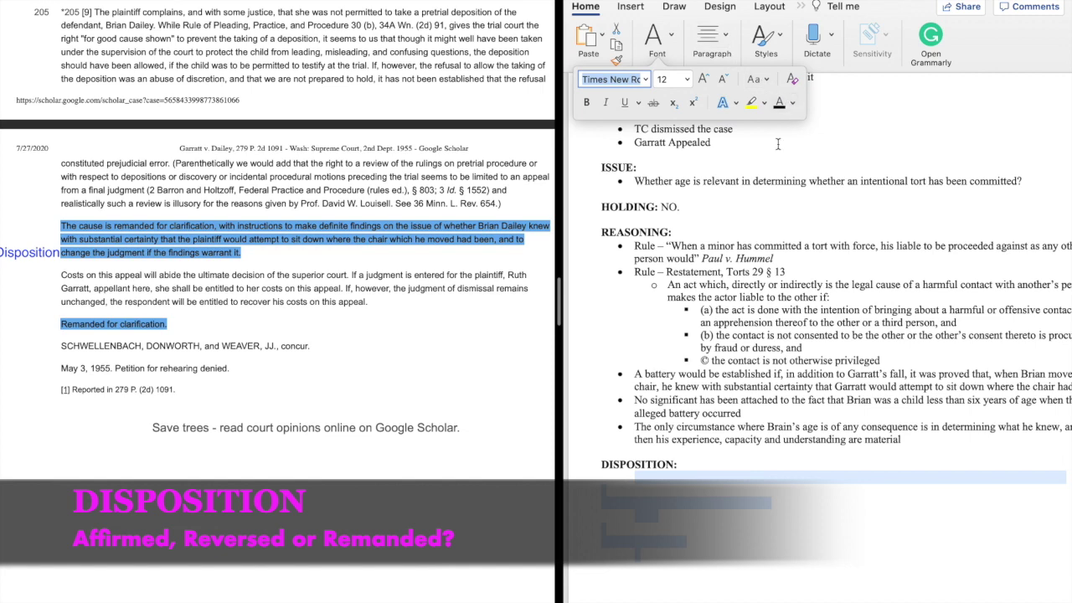
left_click(714, 543)
left_click_drag(762, 509, 610, 469)
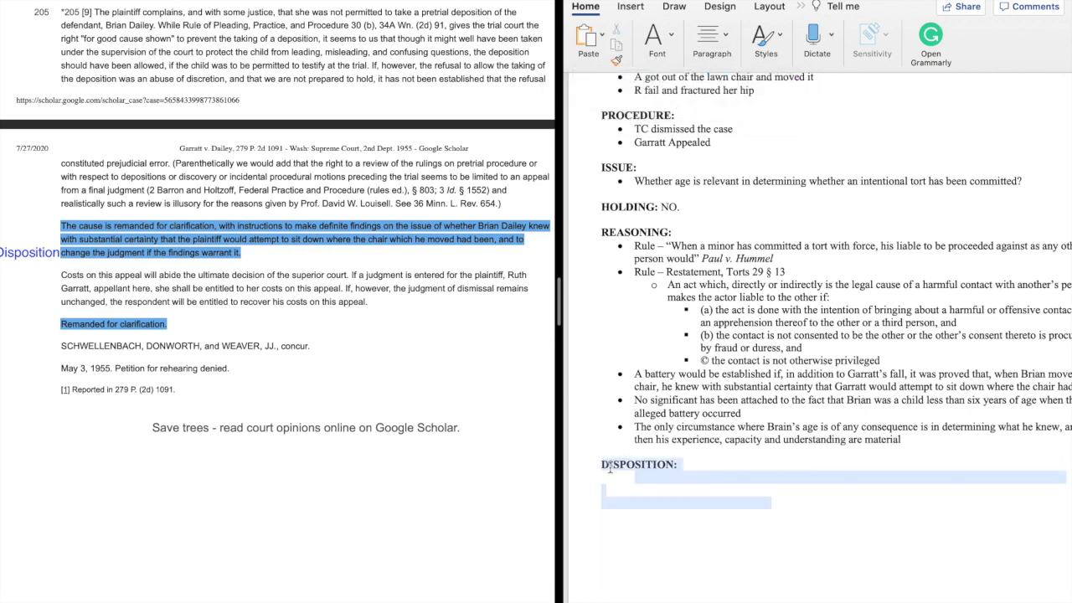
left_click(658, 39)
left_click(779, 103)
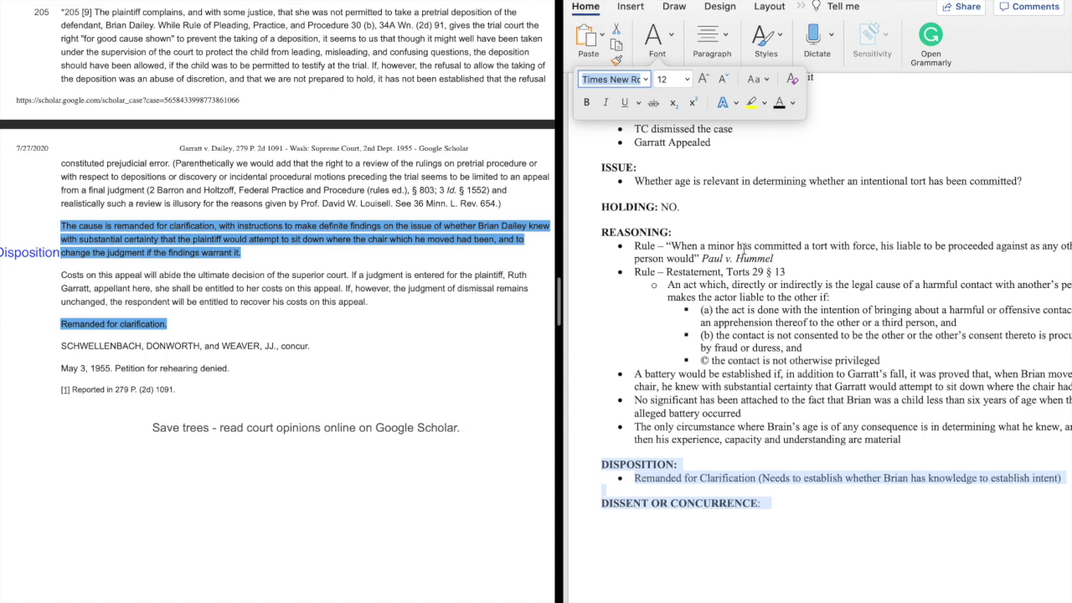
left_click(775, 484)
- Recolour the lines below DISSENT OR CONCURRENCE so 'N/A' and CLASS NOTES appear
scroll(837, 502, "right", 2)
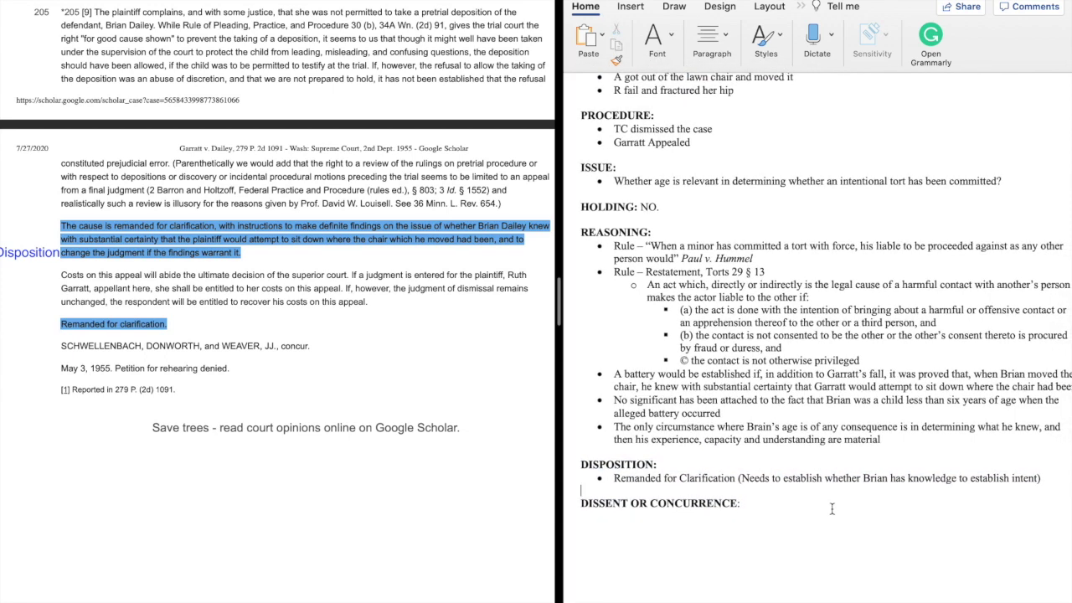
left_click_drag(598, 524, 660, 575)
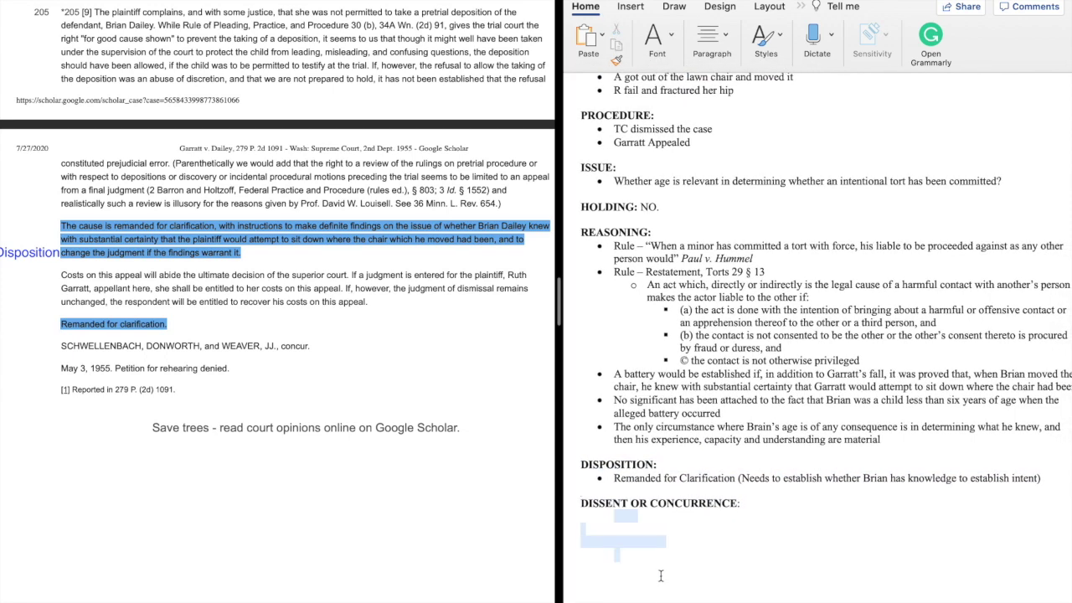
left_click(657, 38)
left_click(780, 103)
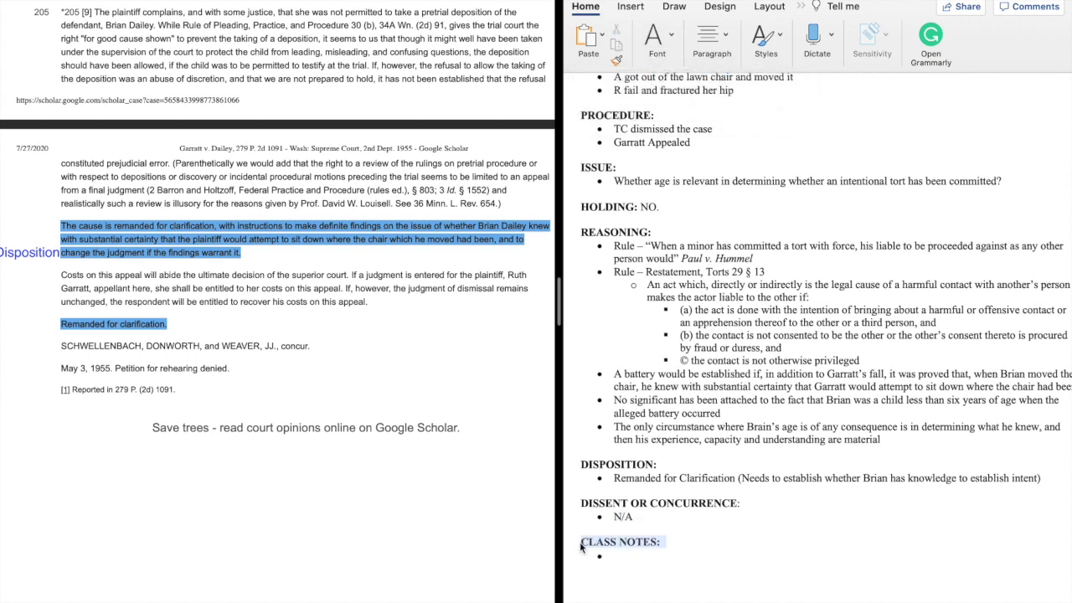
- Colour the CLASS NOTES heading light green
left_click(648, 47)
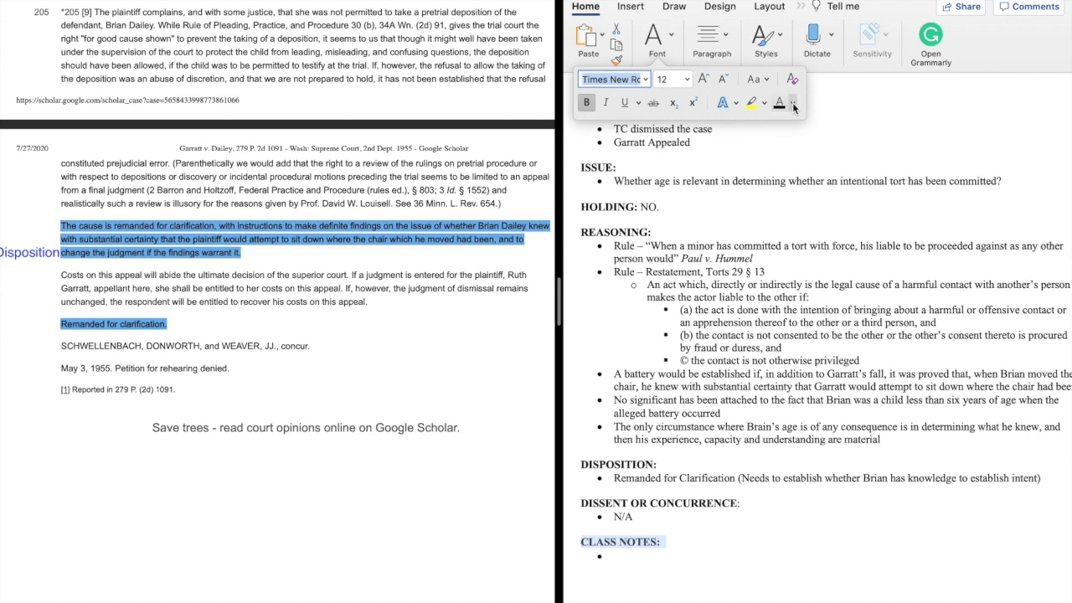
left_click(793, 102)
left_click(906, 171)
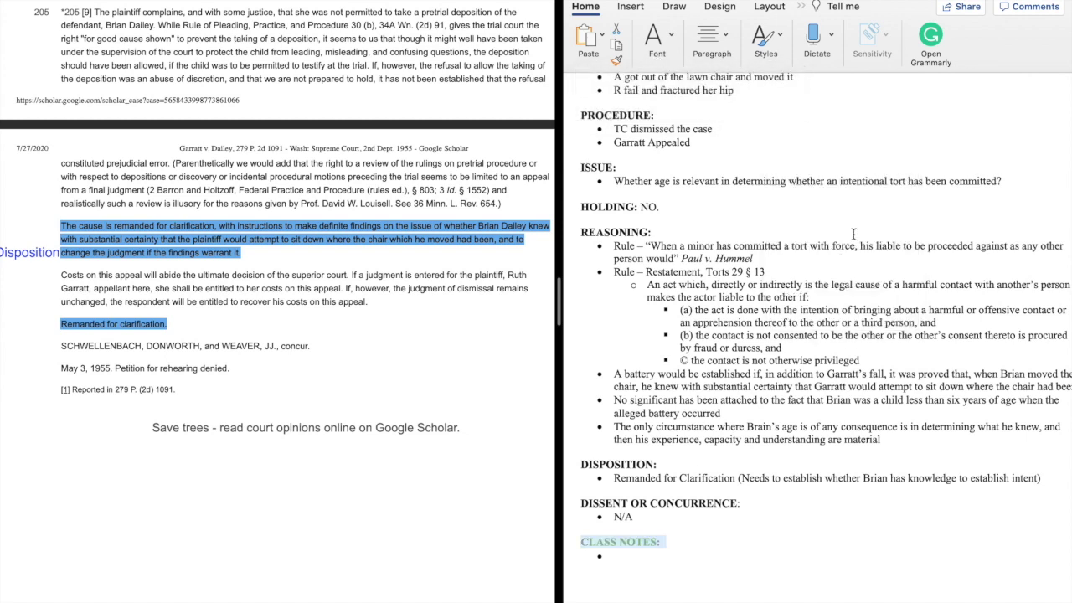
left_click(650, 516)
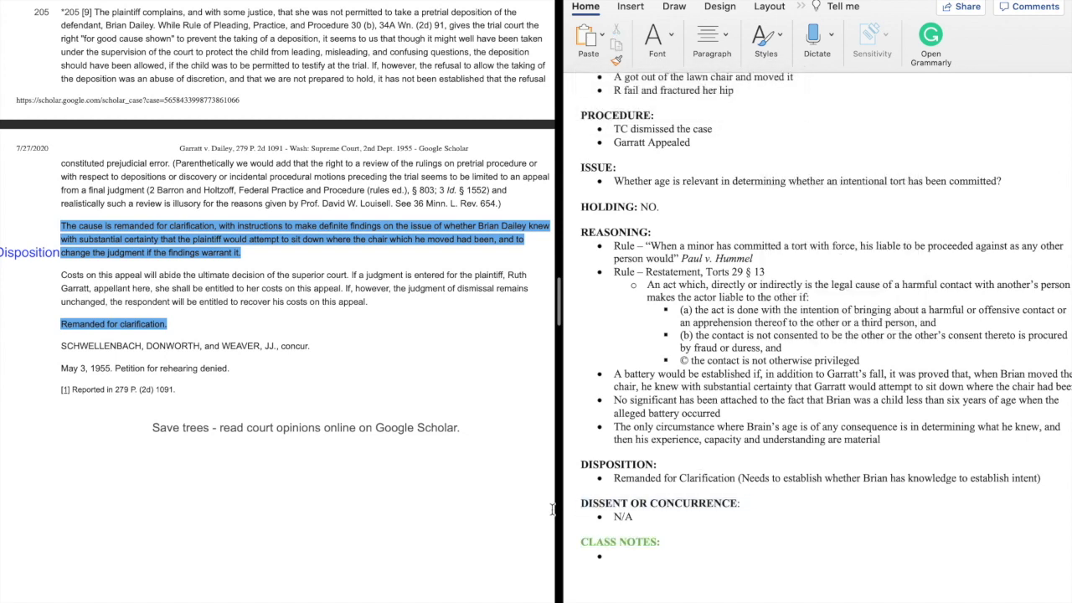
- Colour the DISSENT OR CONCURRENCE heading blue and widen the Word document beside the PDF
left_click_drag(744, 504, 592, 501)
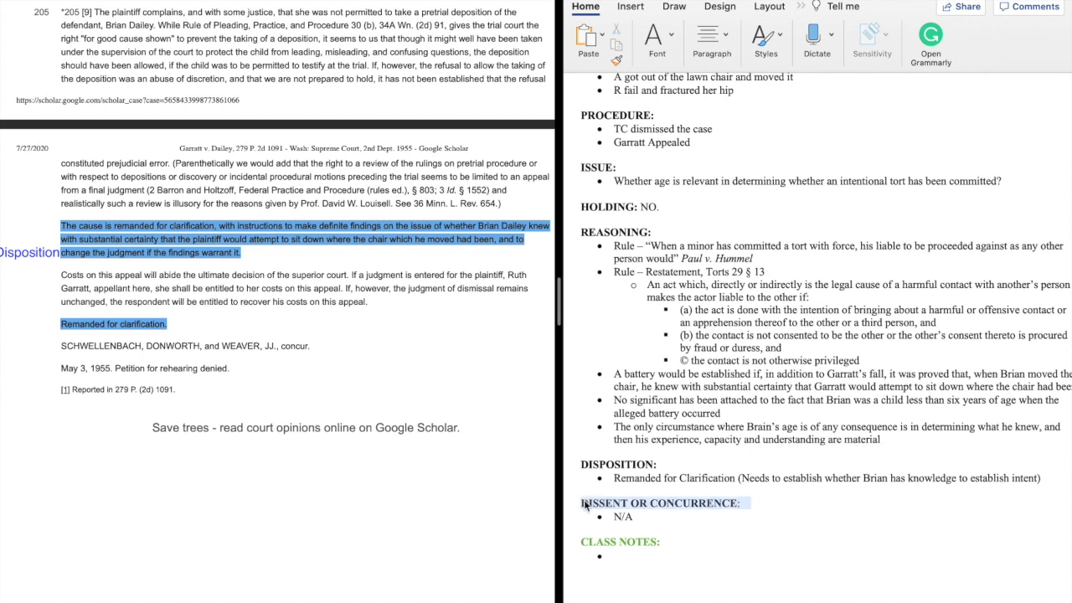
left_click(657, 41)
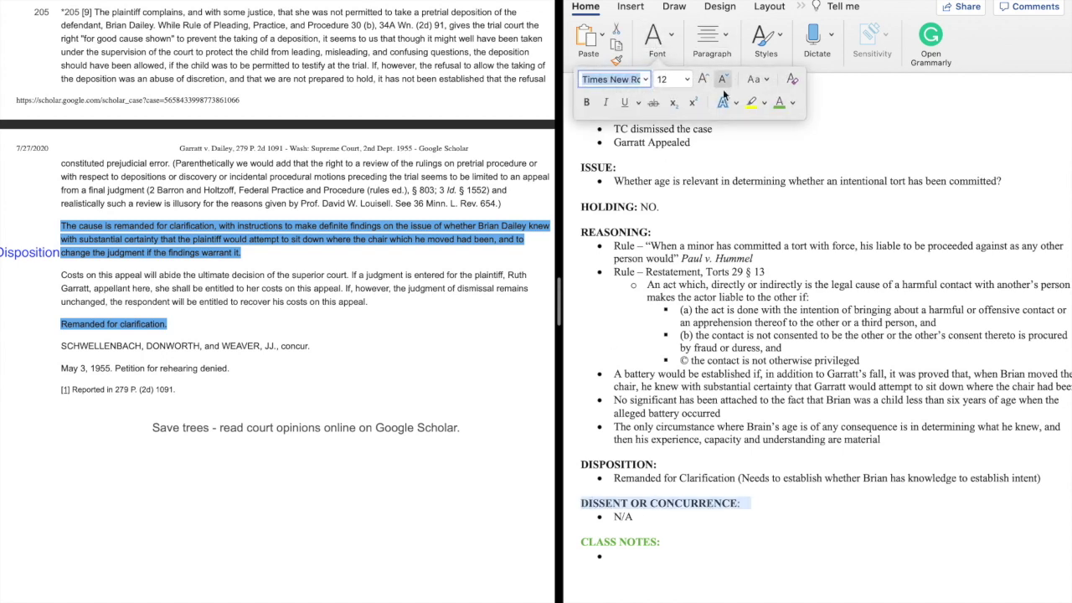
left_click(792, 103)
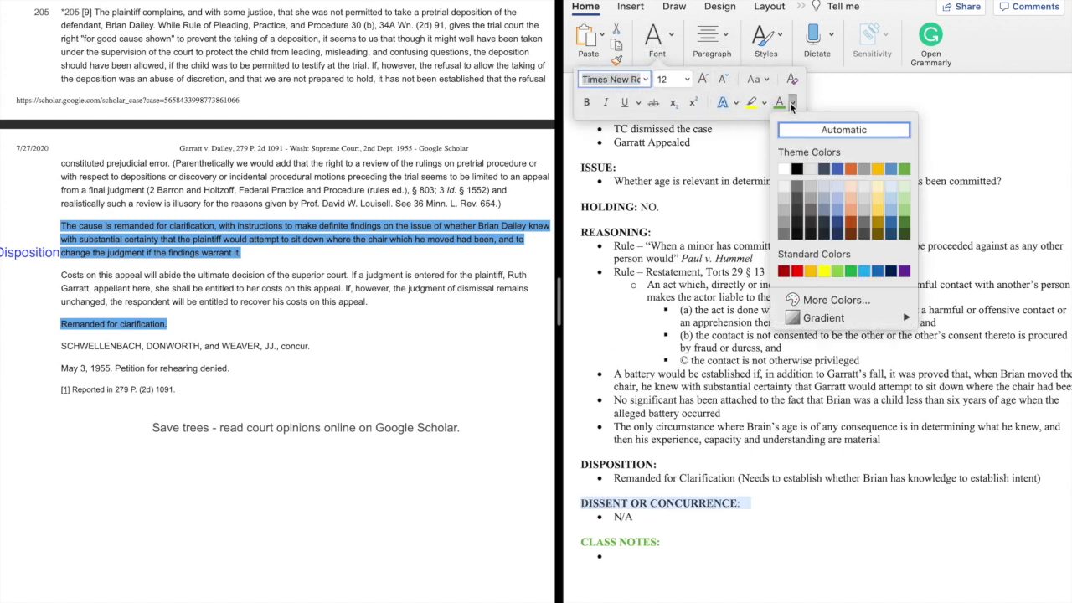
left_click(881, 270)
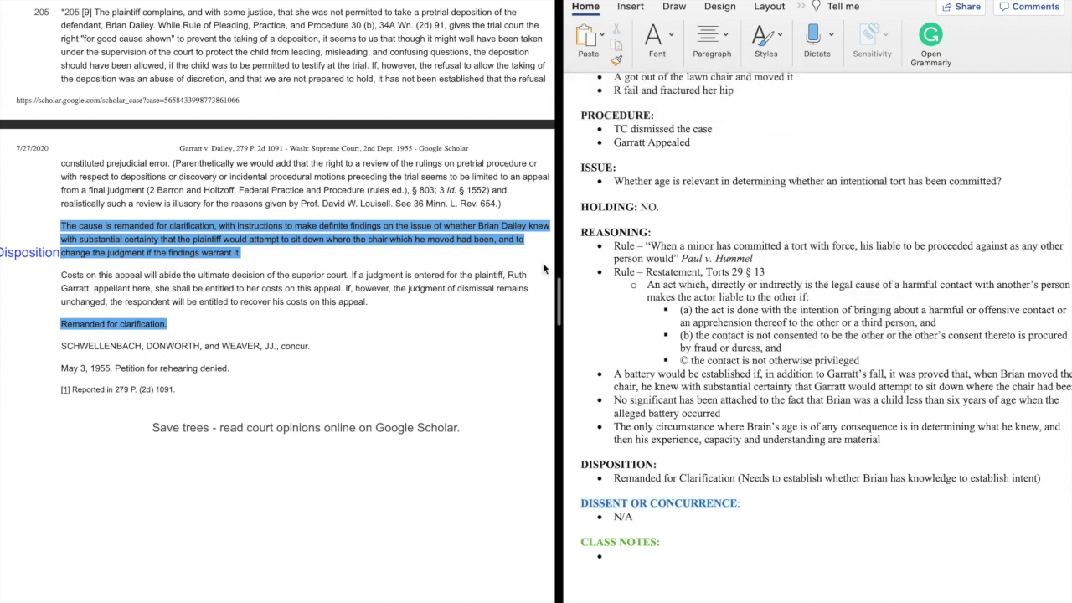
left_click_drag(559, 259, 418, 253)
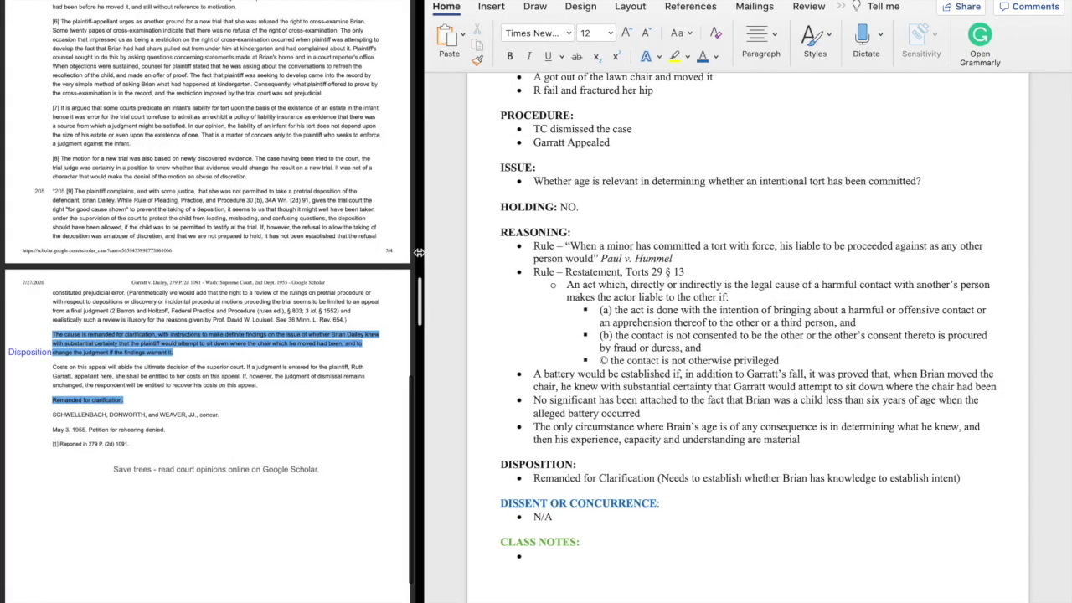
scroll(777, 424, "up", 5)
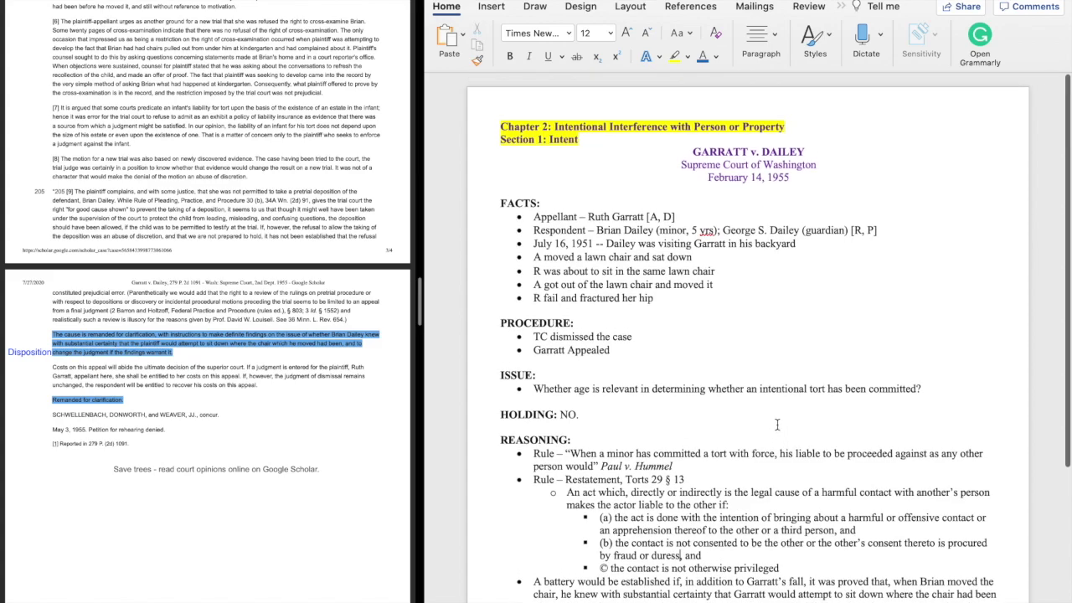
scroll(777, 424, "down", 3)
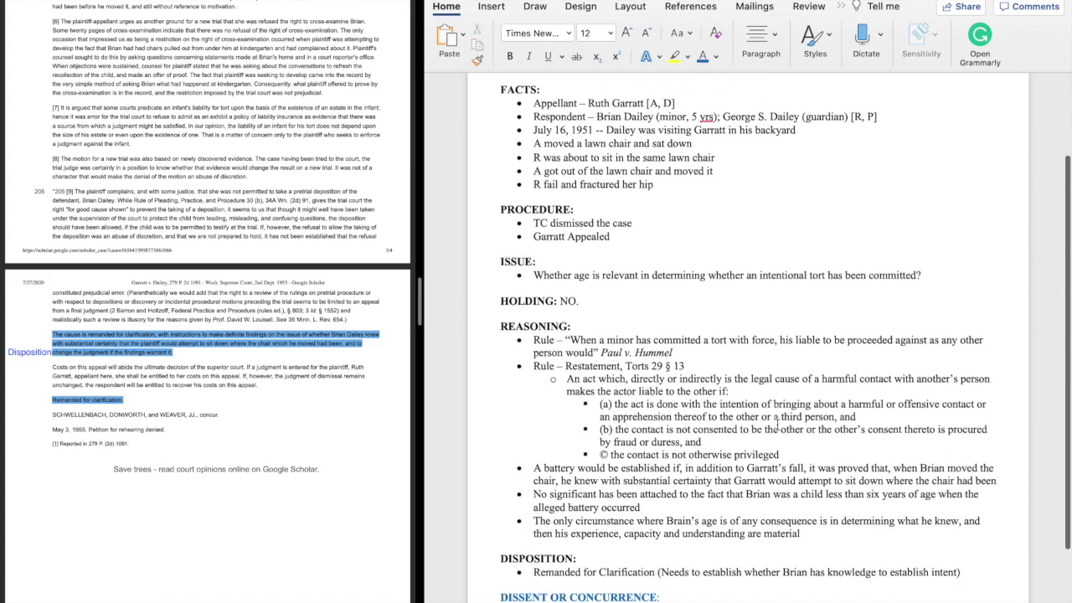
scroll(777, 425, "down", 3)
scroll(247, 240, "up", 2)
scroll(262, 314, "down", 5)
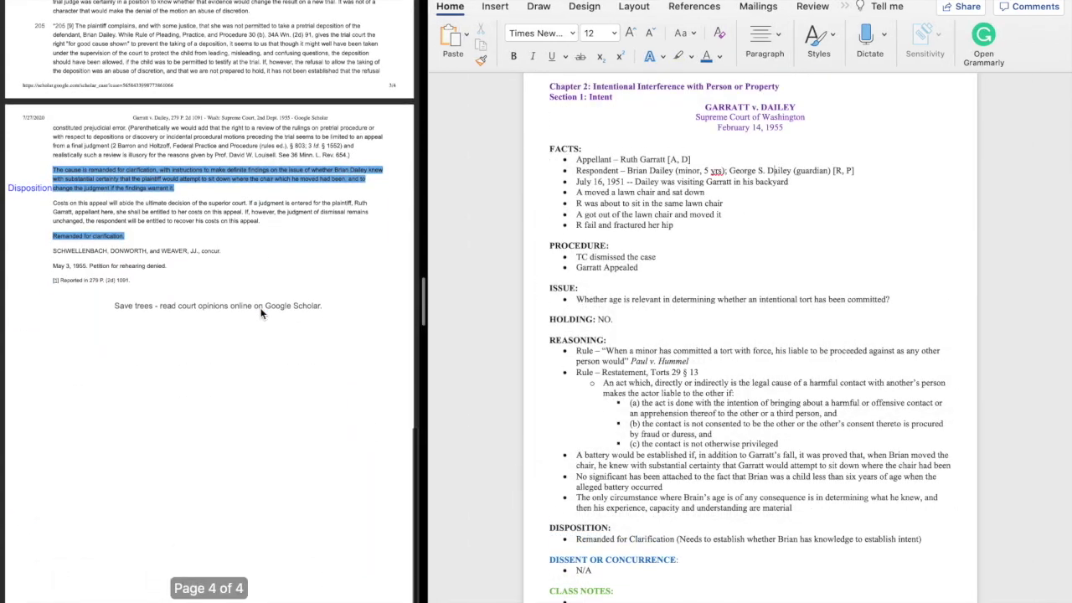
scroll(262, 314, "up", 10)
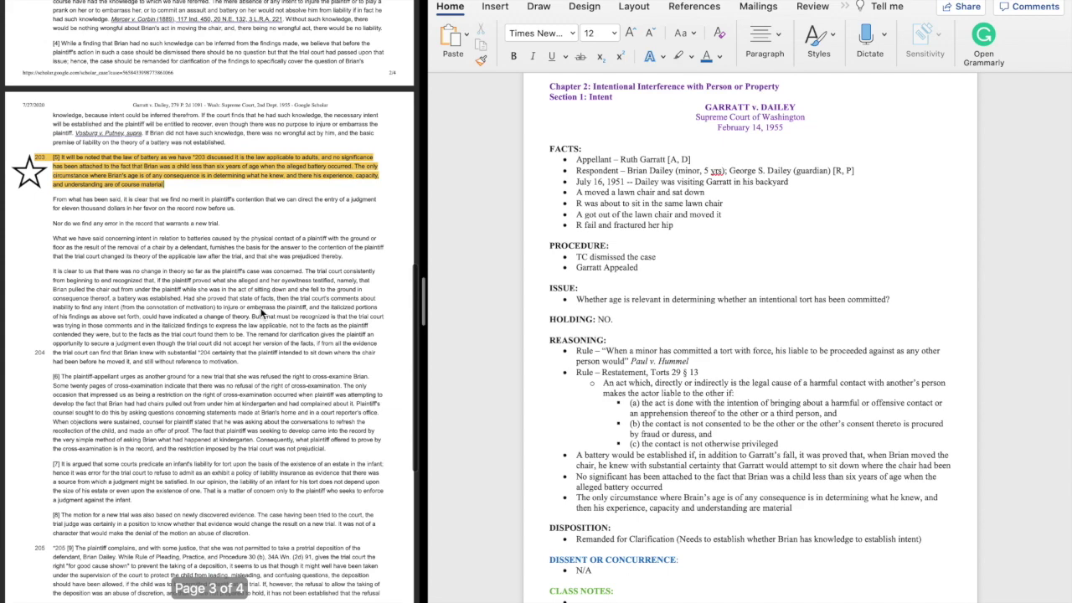
scroll(261, 313, "up", 15)
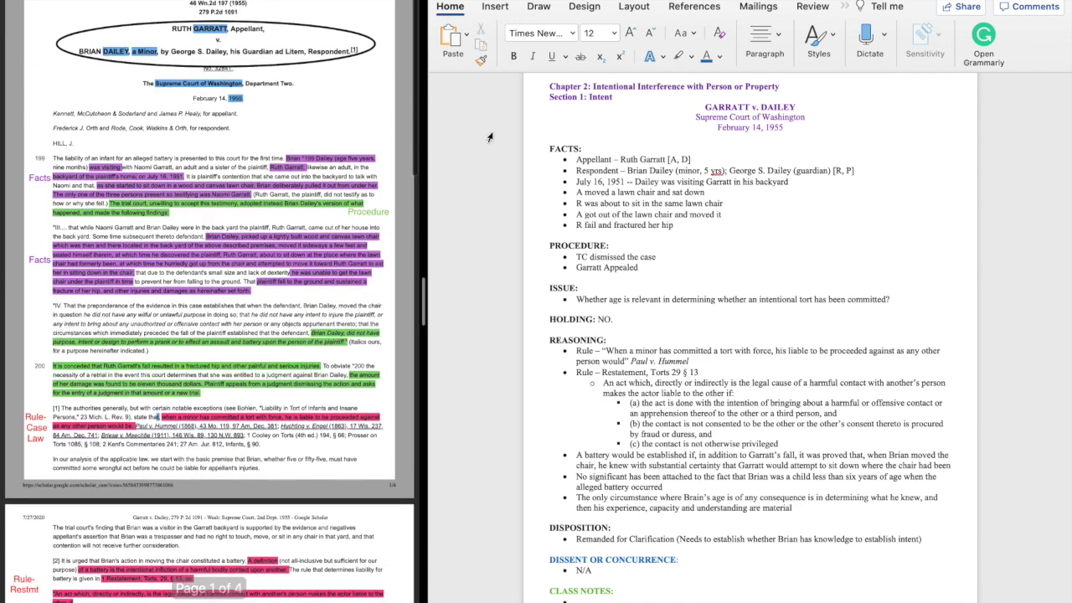
scroll(262, 312, "down", 15)
scroll(261, 312, "down", 5)
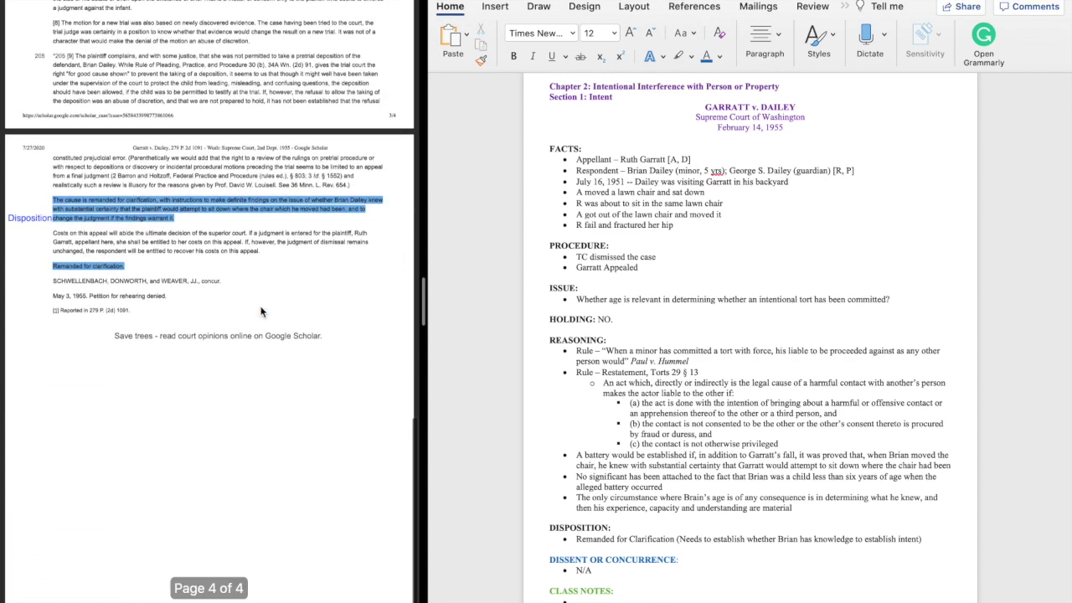
scroll(262, 313, "up", 10)
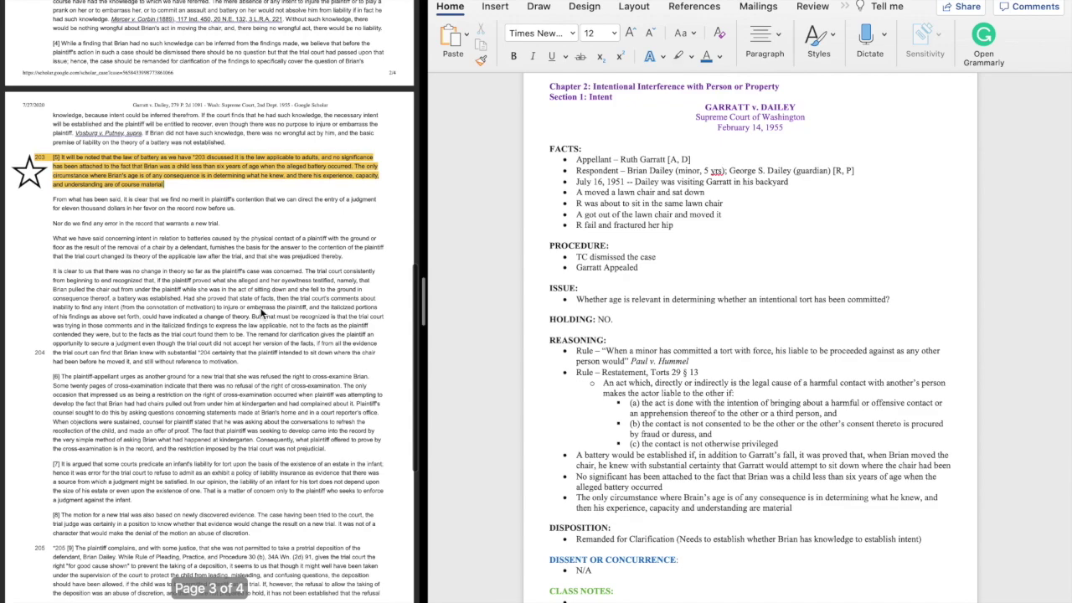
scroll(262, 313, "up", 15)
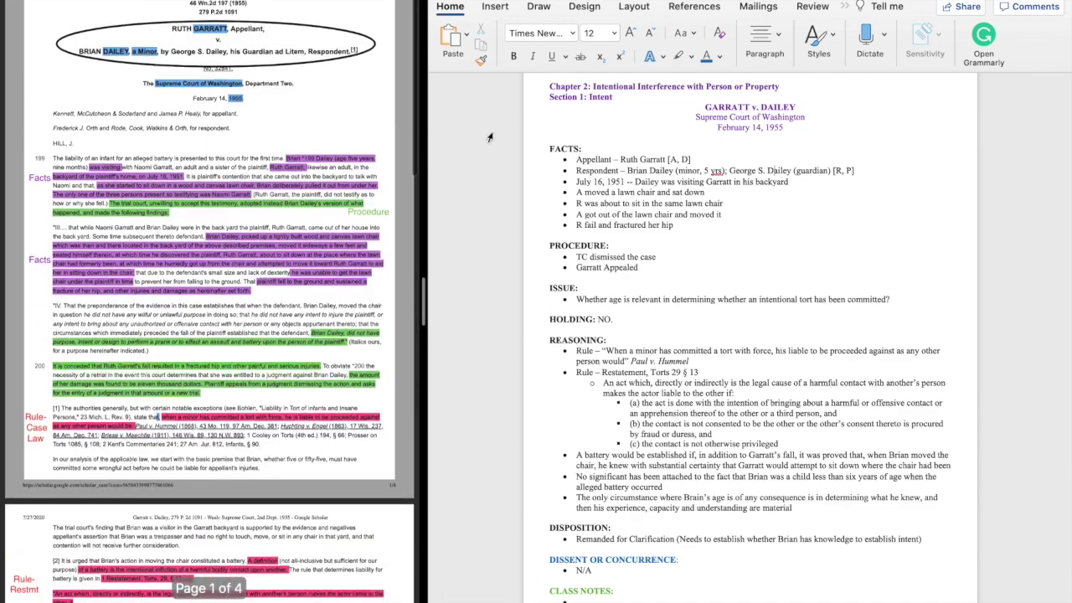